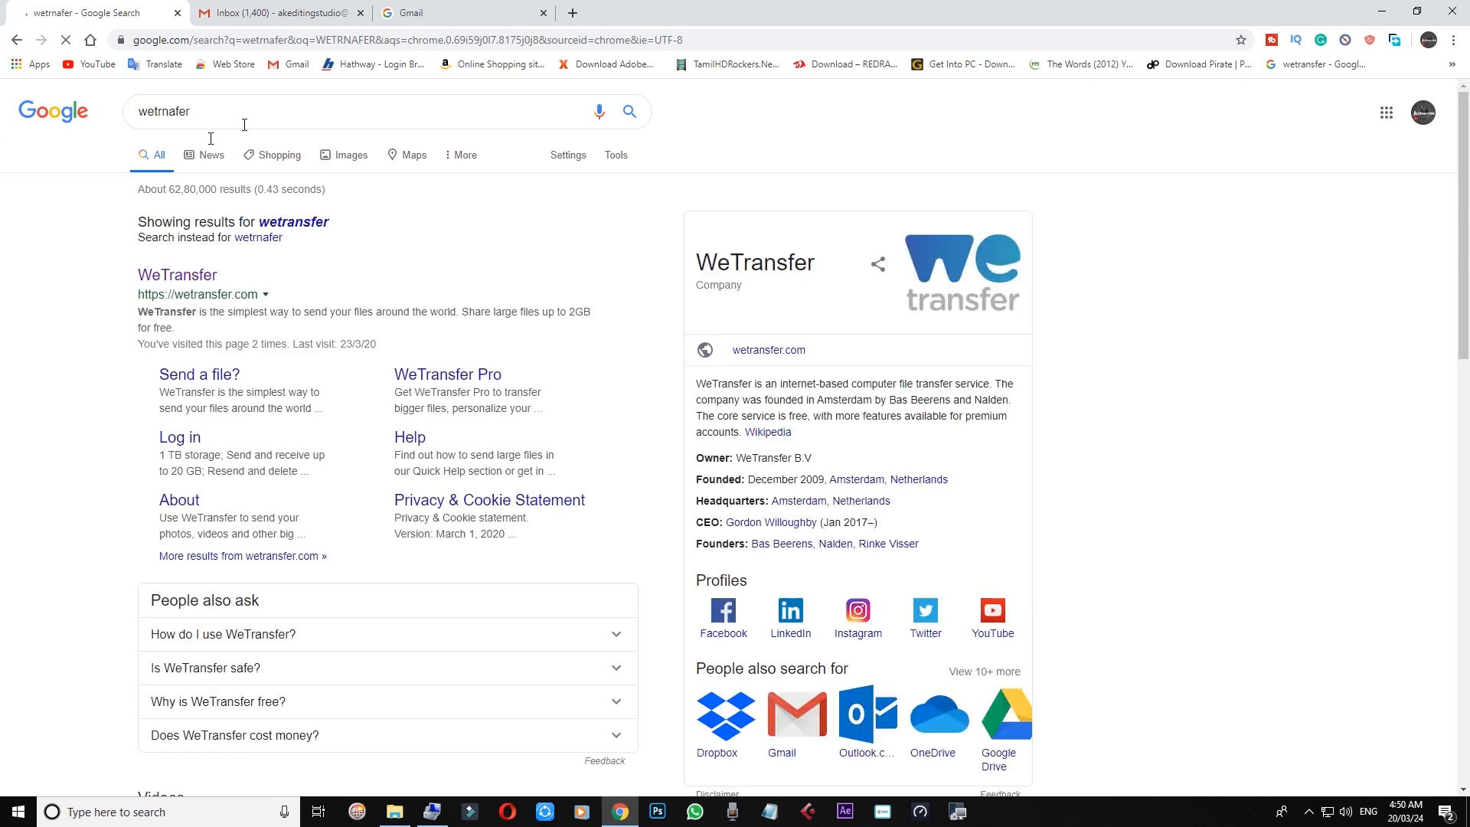
Step: Go to the WeTransfer site via its Google search result for wetransfer
{"action": "left_click", "coordinate": [177, 275]}
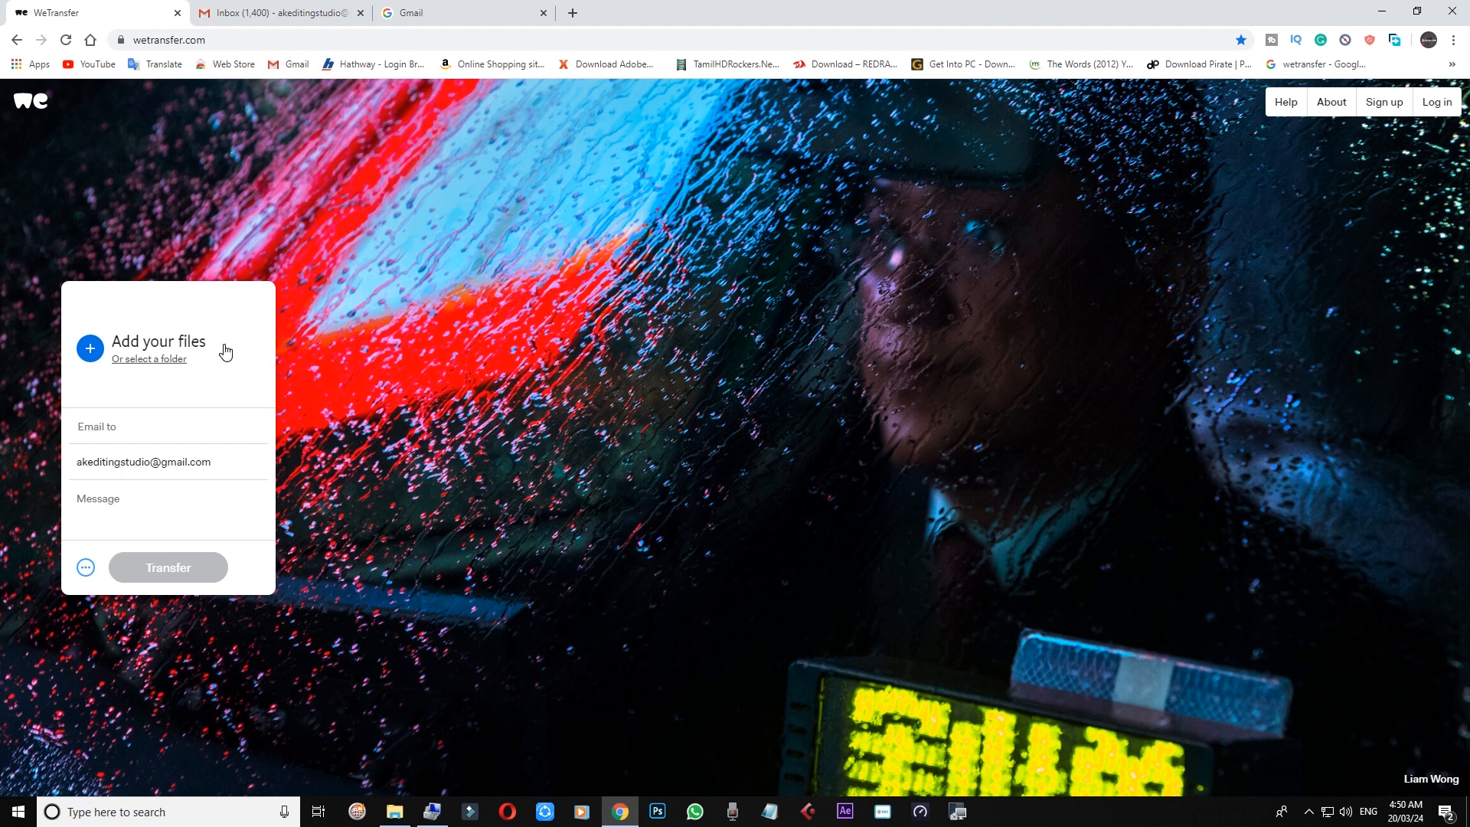
Step: Attach IMG_0378.CR2 from the Dslr camera folder to a new transfer
{"action": "left_click", "coordinate": [91, 349]}
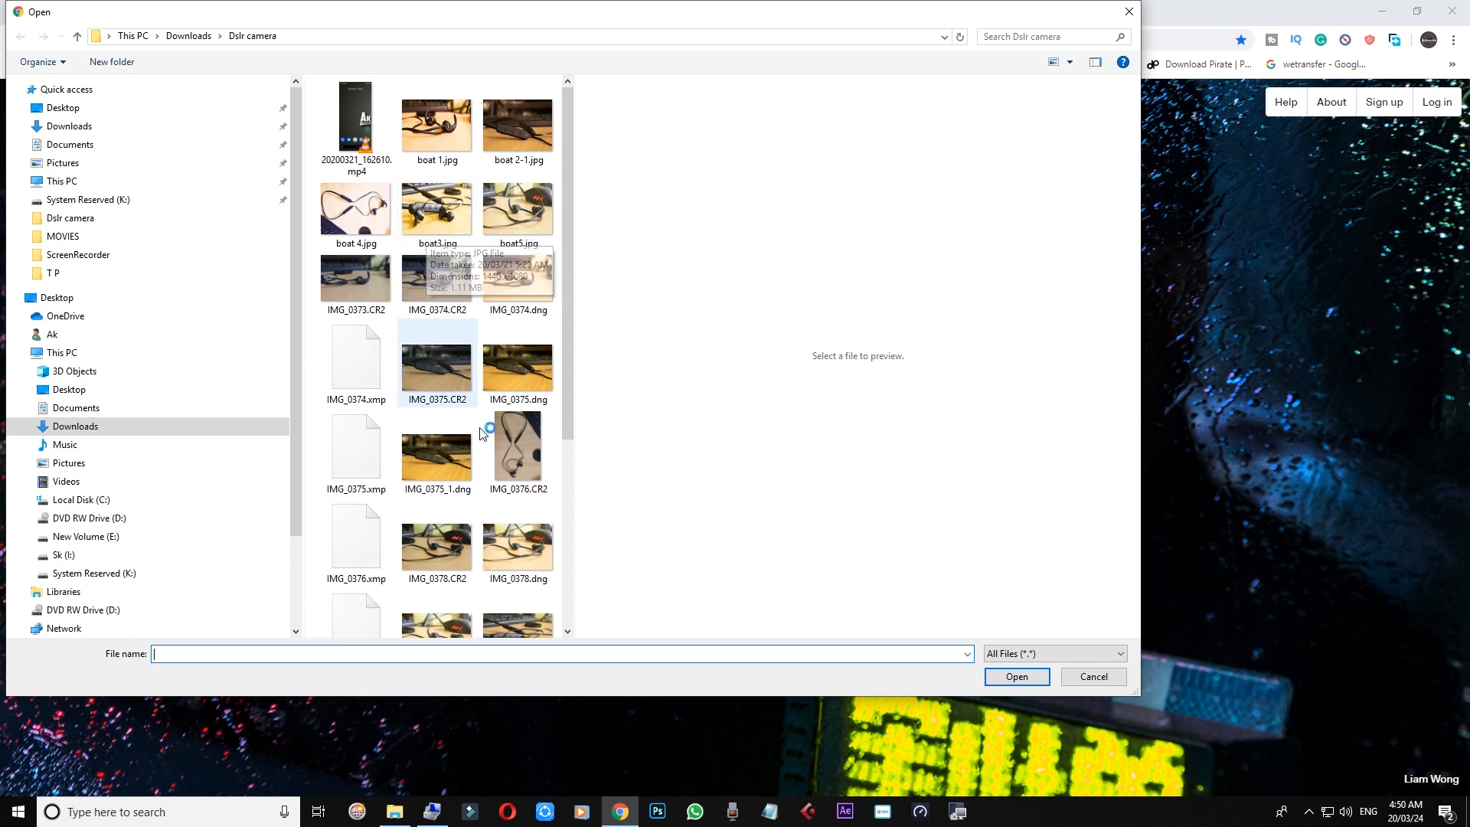
{"action": "left_click", "coordinate": [455, 540]}
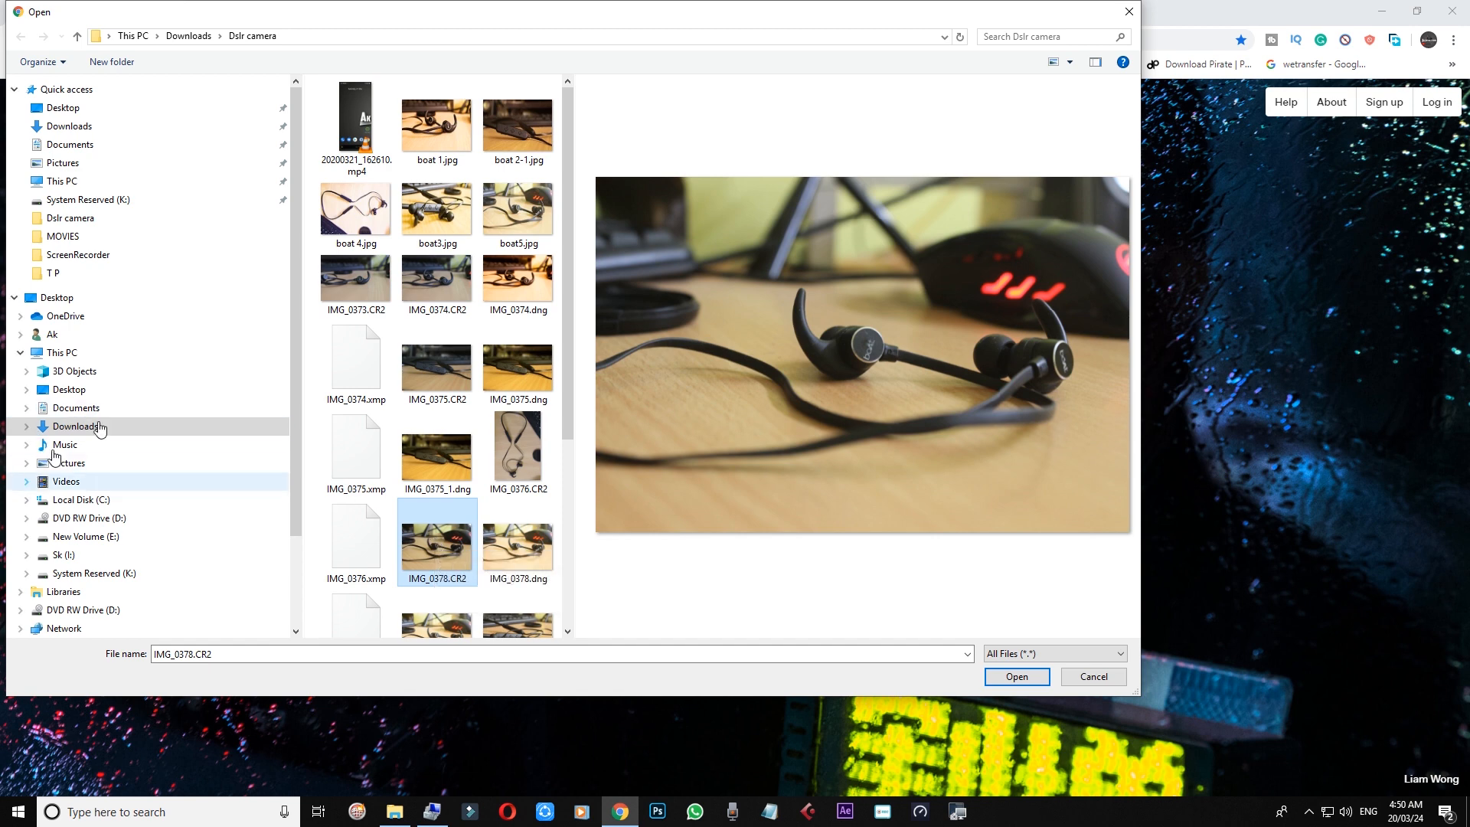
{"action": "left_click", "coordinate": [1017, 677]}
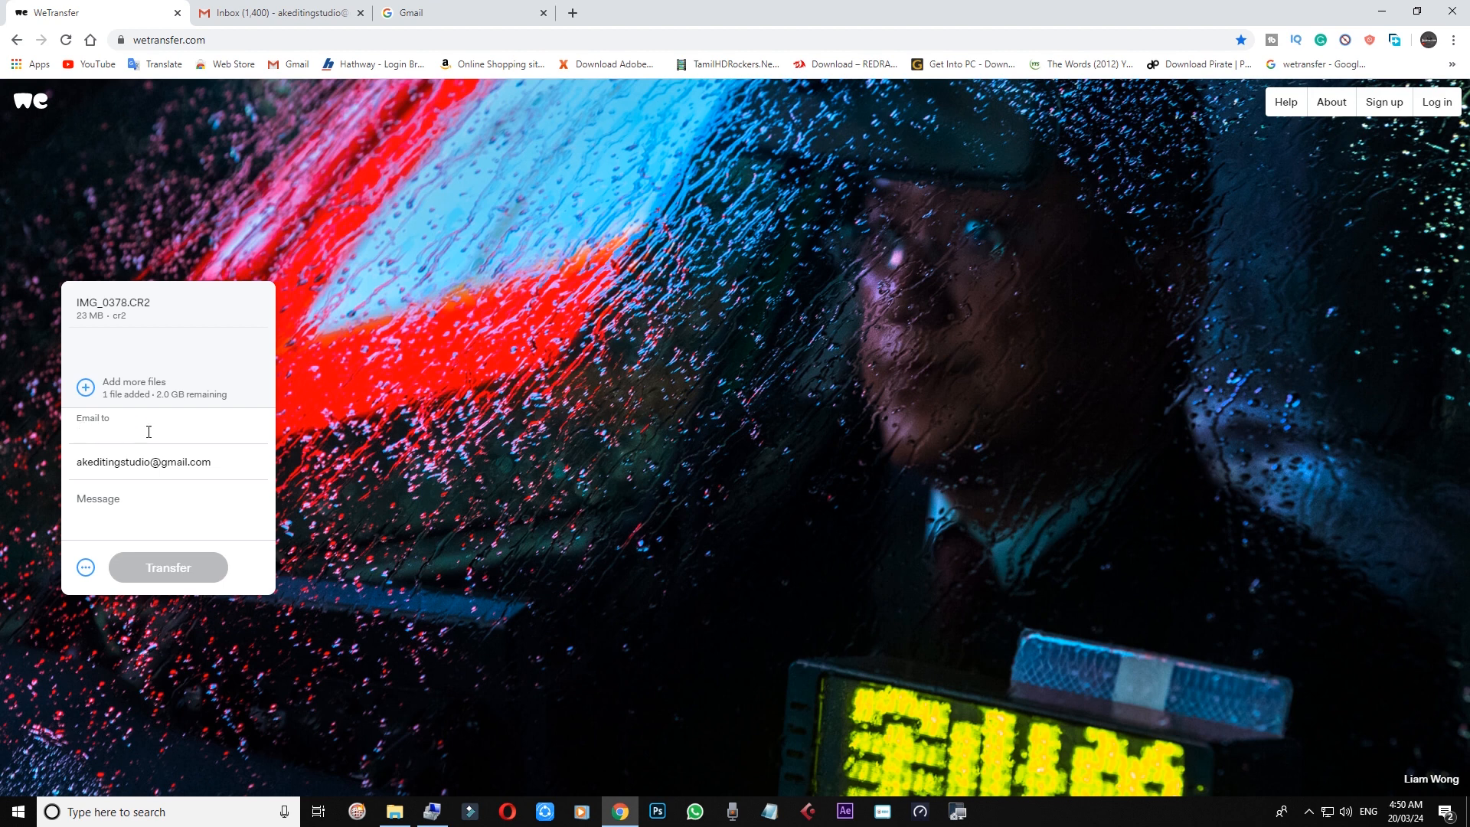
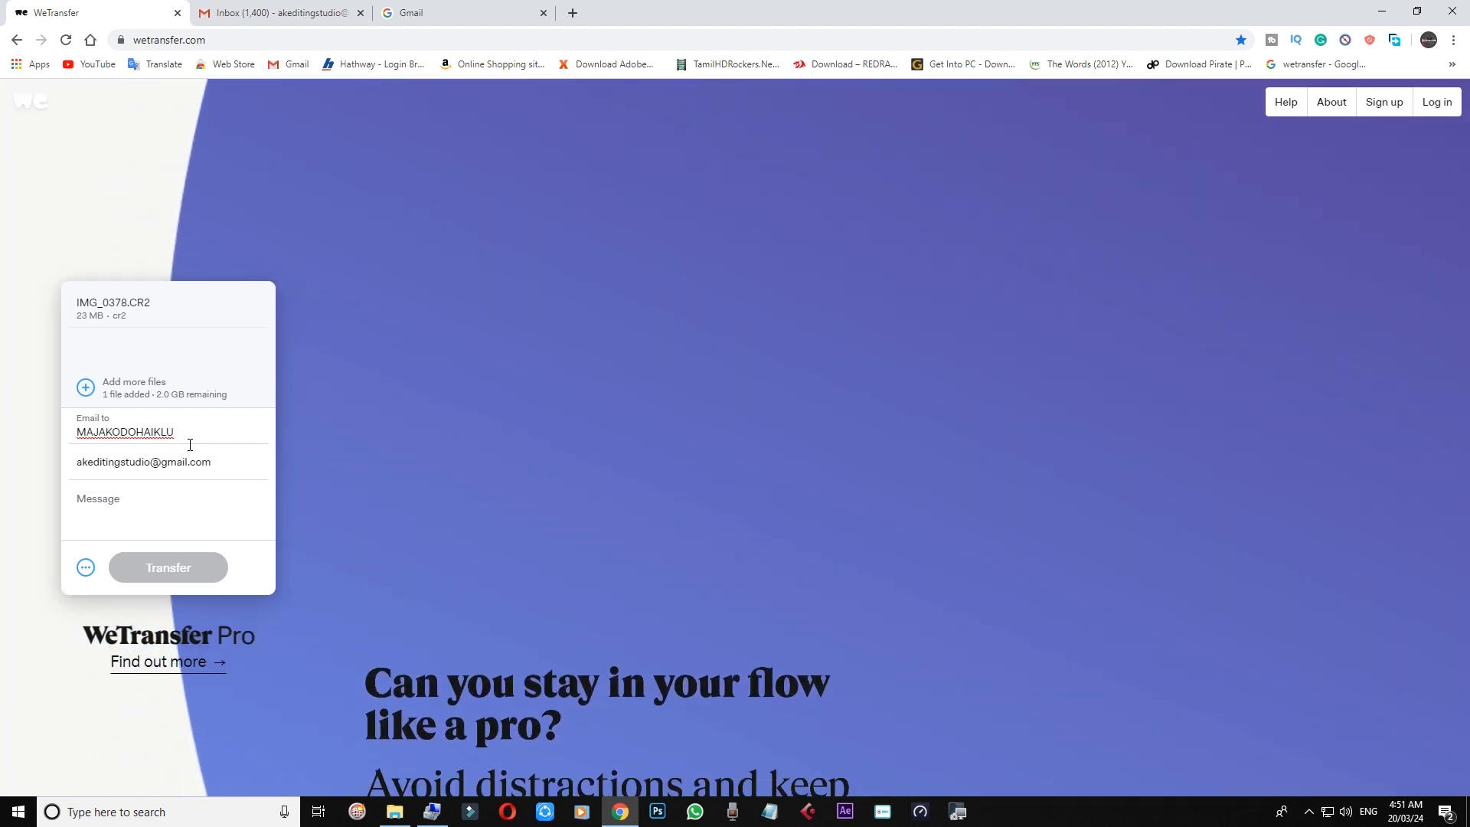
Step: Enter the first recipient's e-mail address in the Email to field
{"action": "key", "text": "BackSpace"}
{"action": "key", "text": "BackSpace"}
{"action": "key", "text": "BackSpace"}
{"action": "key", "text": "BackSpace"}
{"action": "key", "text": "BackSpace"}
{"action": "key", "text": "BackSpace"}
{"action": "key", "text": "BackSpace"}
{"action": "key", "text": "BackSpace"}
{"action": "key", "text": "BackSpace"}
{"action": "key", "text": "BackSpace"}
{"action": "key", "text": "BackSpace"}
{"action": "key", "text": "BackSpace"}
{"action": "key", "text": "BackSpace"}
{"action": "key", "text": "BackSpace"}
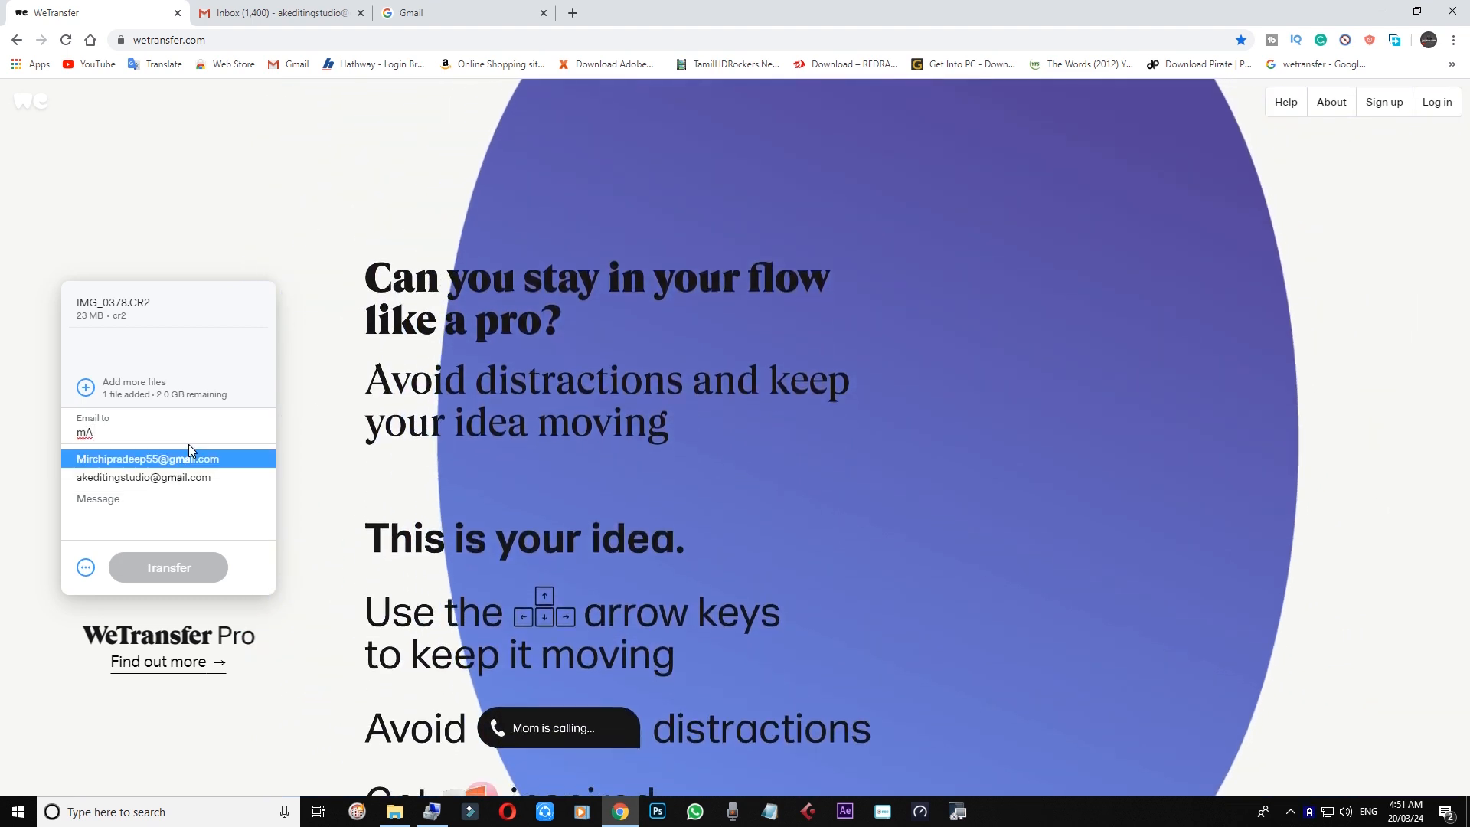
{"action": "key", "text": "Down"}
{"action": "key", "text": "Return"}
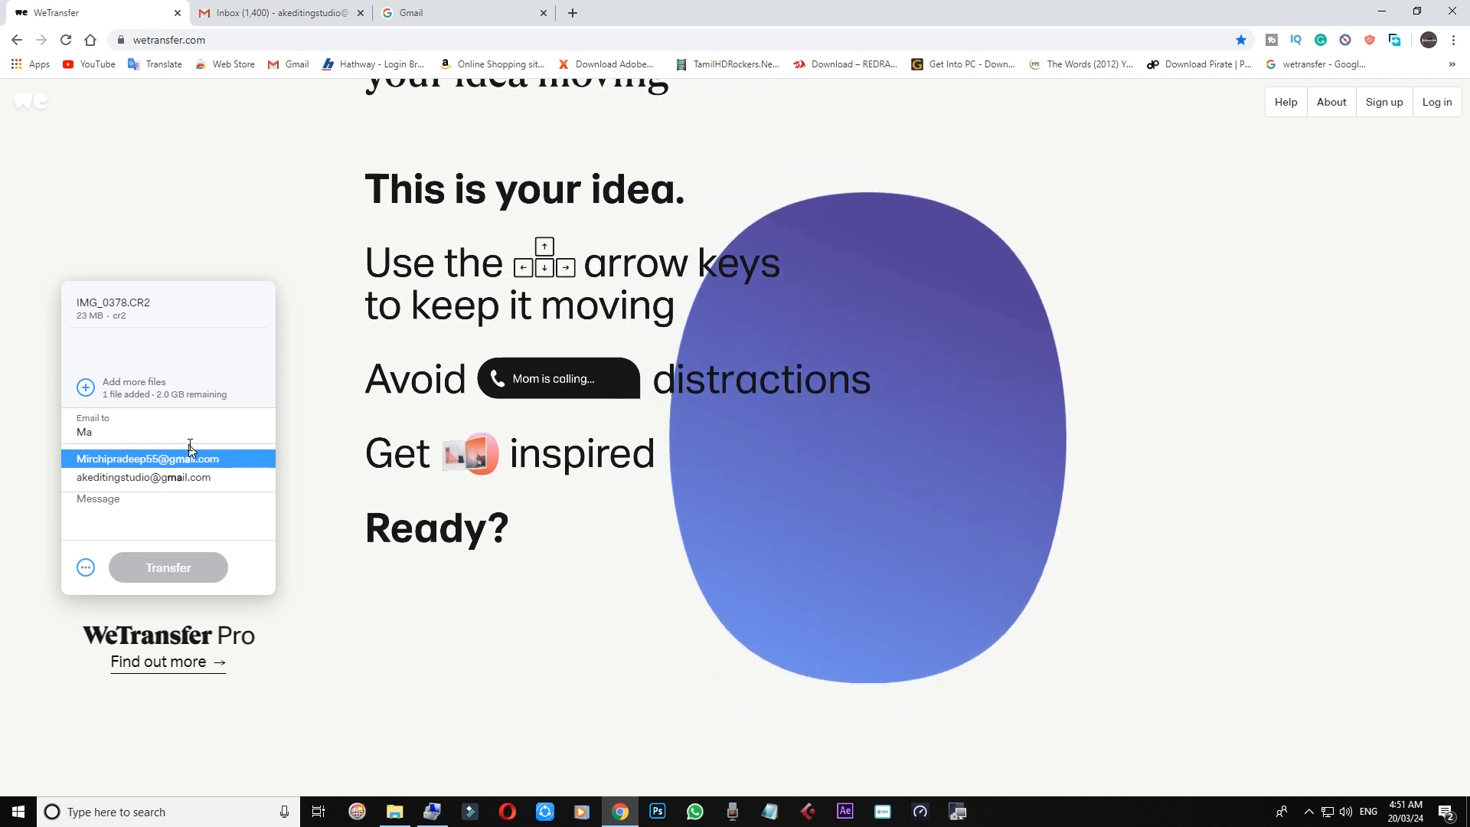
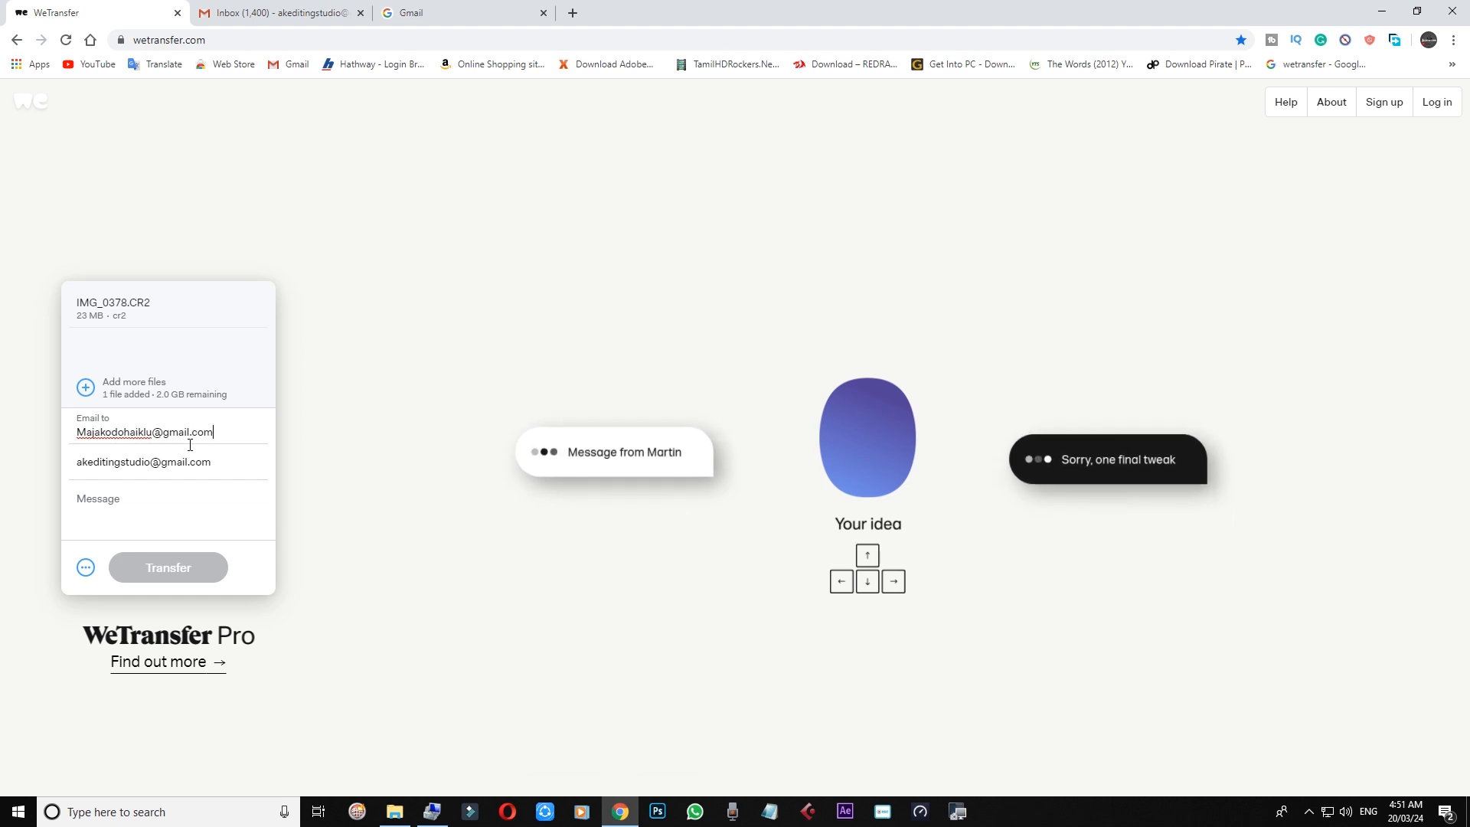
{"action": "key", "text": "Return"}
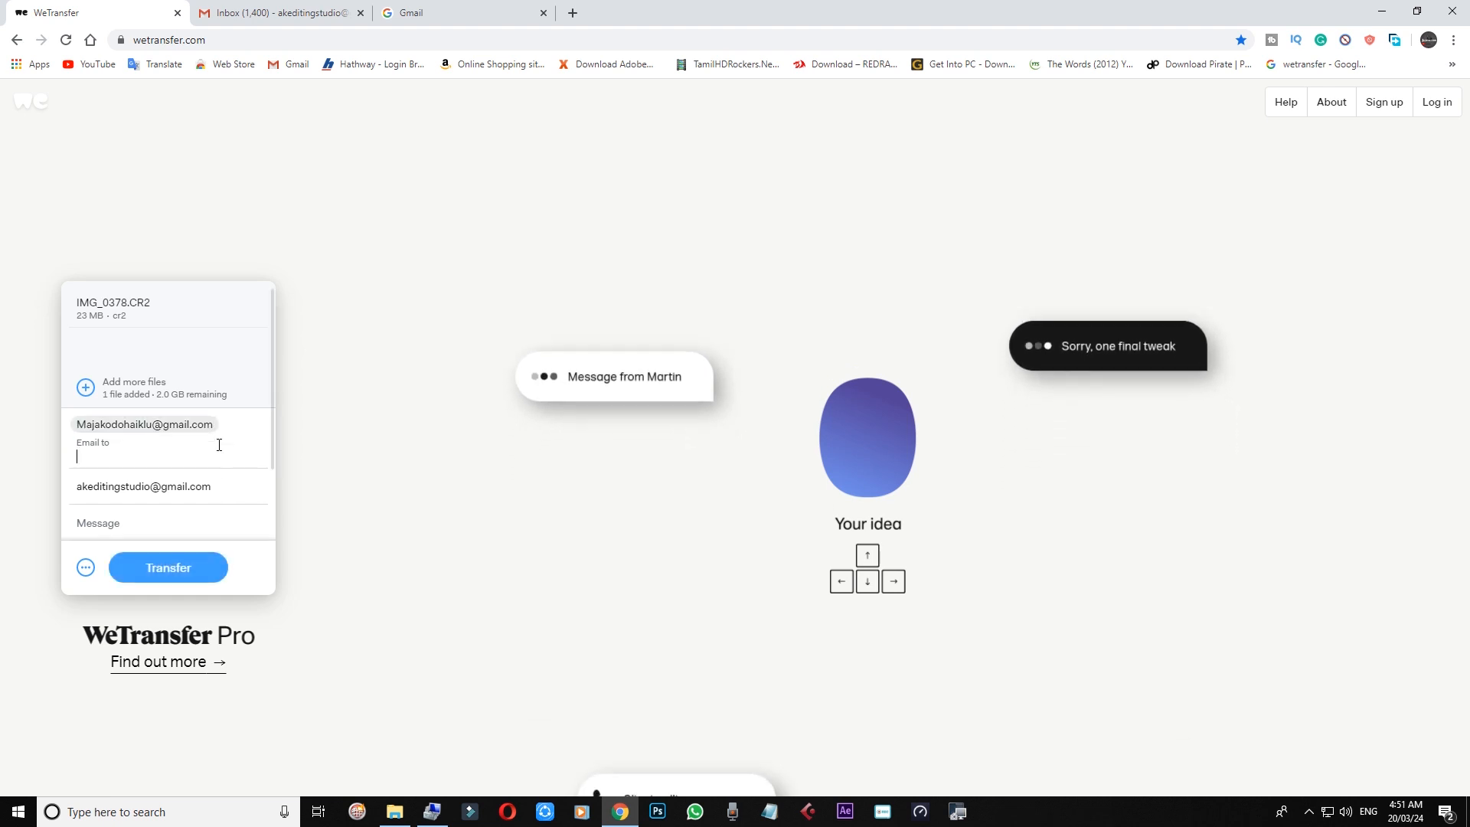
Step: Add a second recipient by choosing their suggested e-mail address
{"action": "type", "text": "ani"}
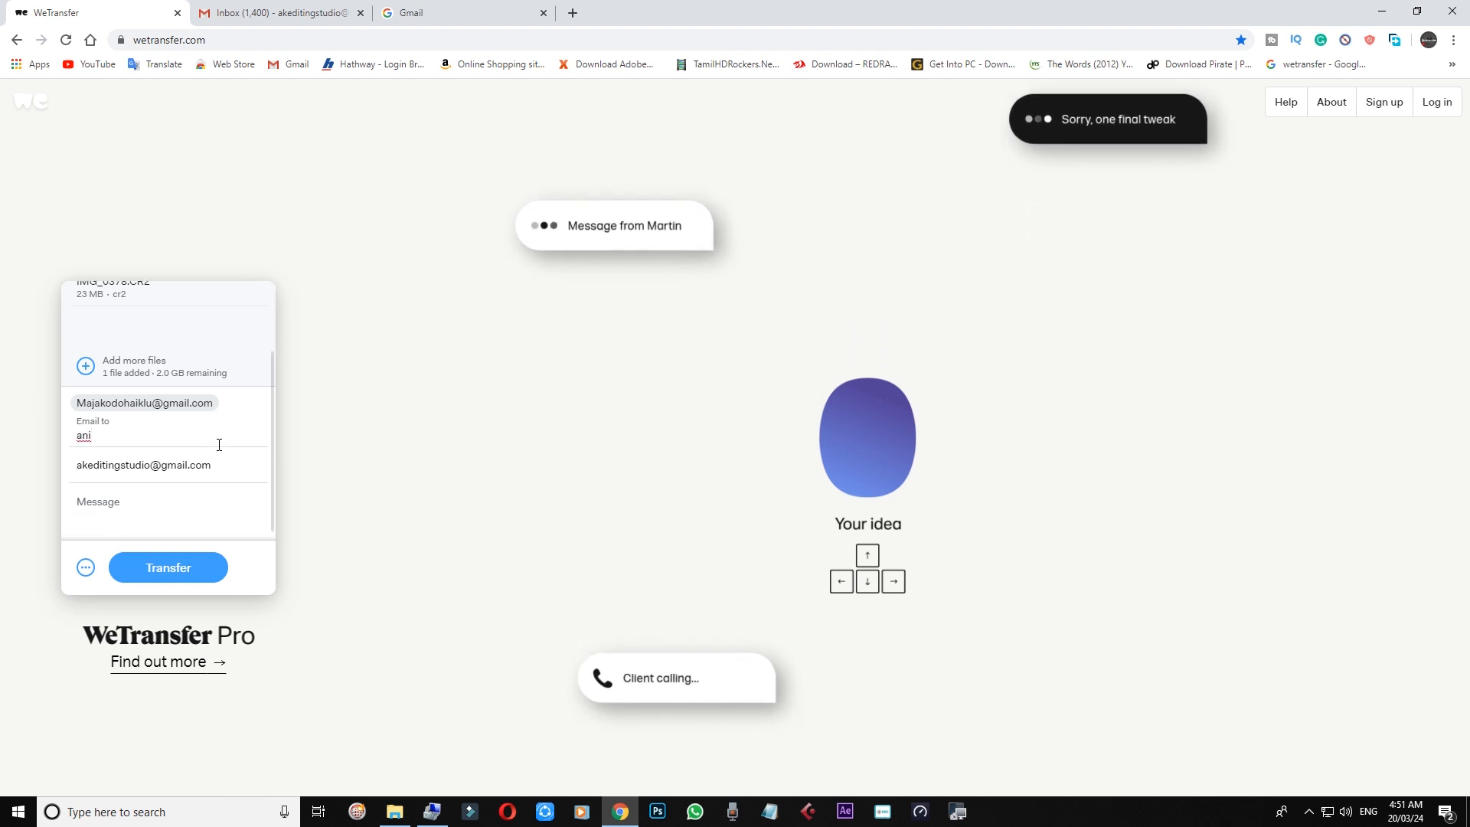
{"action": "key", "text": "BackSpace"}
{"action": "key", "text": "BackSpace"}
{"action": "type", "text": "k"}
{"action": "left_click", "coordinate": [187, 463]}
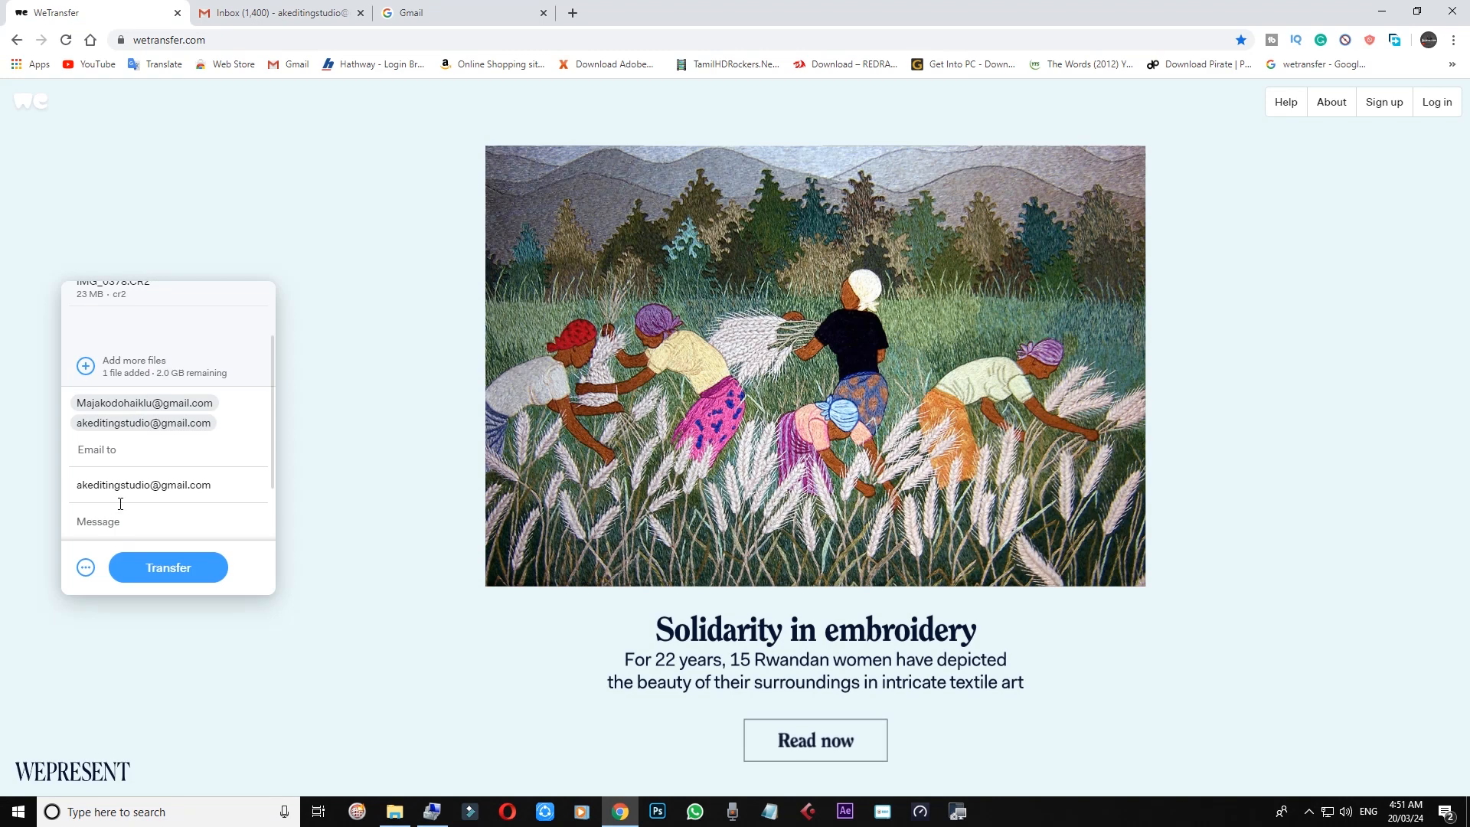
{"action": "left_click", "coordinate": [224, 493]}
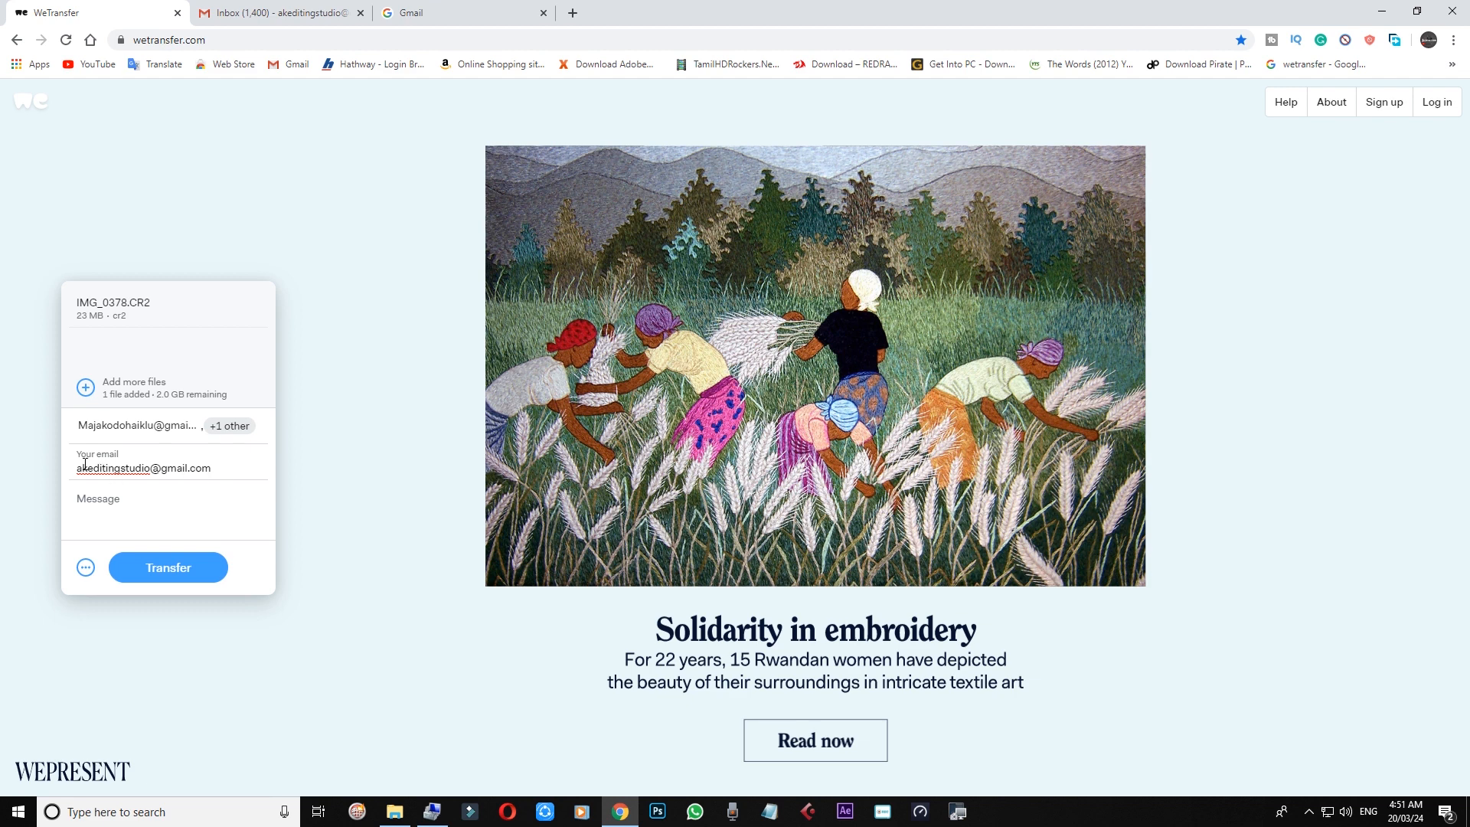
Step: Retype the sender's e-mail address and add the message 'Photo' to the transfer
{"action": "key", "text": "BackSpace"}
{"action": "key", "text": "BackSpace"}
{"action": "key", "text": "BackSpace"}
{"action": "key", "text": "BackSpace"}
{"action": "key", "text": "BackSpace"}
{"action": "key", "text": "BackSpace"}
{"action": "key", "text": "BackSpace"}
{"action": "key", "text": "BackSpace"}
{"action": "key", "text": "BackSpace"}
{"action": "key", "text": "BackSpace"}
{"action": "key", "text": "BackSpace"}
{"action": "key", "text": "BackSpace"}
{"action": "key", "text": "BackSpace"}
{"action": "key", "text": "BackSpace"}
{"action": "key", "text": "BackSpace"}
{"action": "key", "text": "BackSpace"}
{"action": "key", "text": "BackSpace"}
{"action": "key", "text": "BackSpace"}
{"action": "key", "text": "BackSpace"}
{"action": "key", "text": "BackSpace"}
{"action": "left_click", "coordinate": [157, 515]}
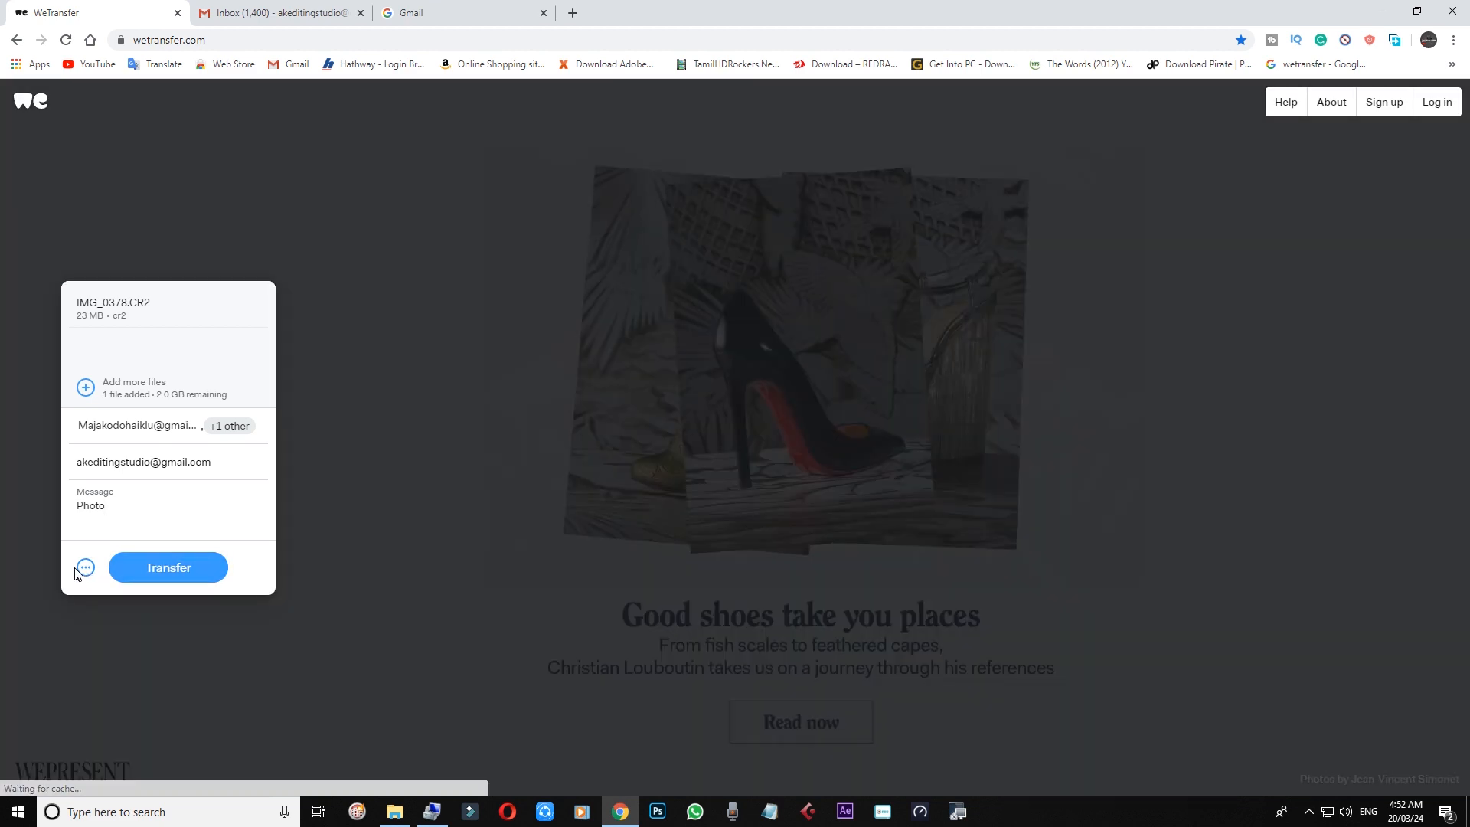
{"action": "left_click", "coordinate": [86, 571]}
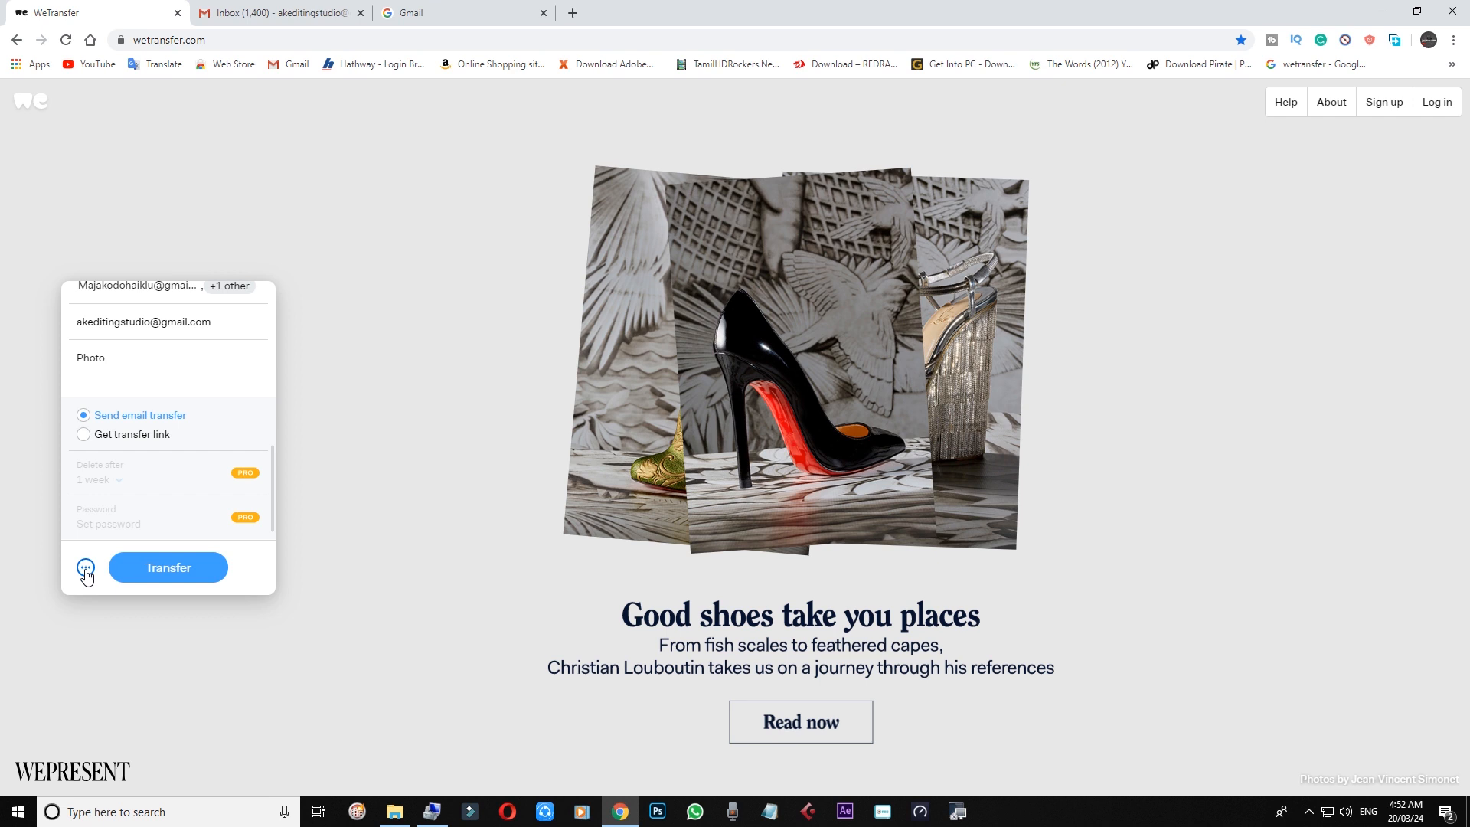
Step: Keep Send email transfer selected and submit the transfer, reaching e-mail verification
{"action": "left_click", "coordinate": [84, 434]}
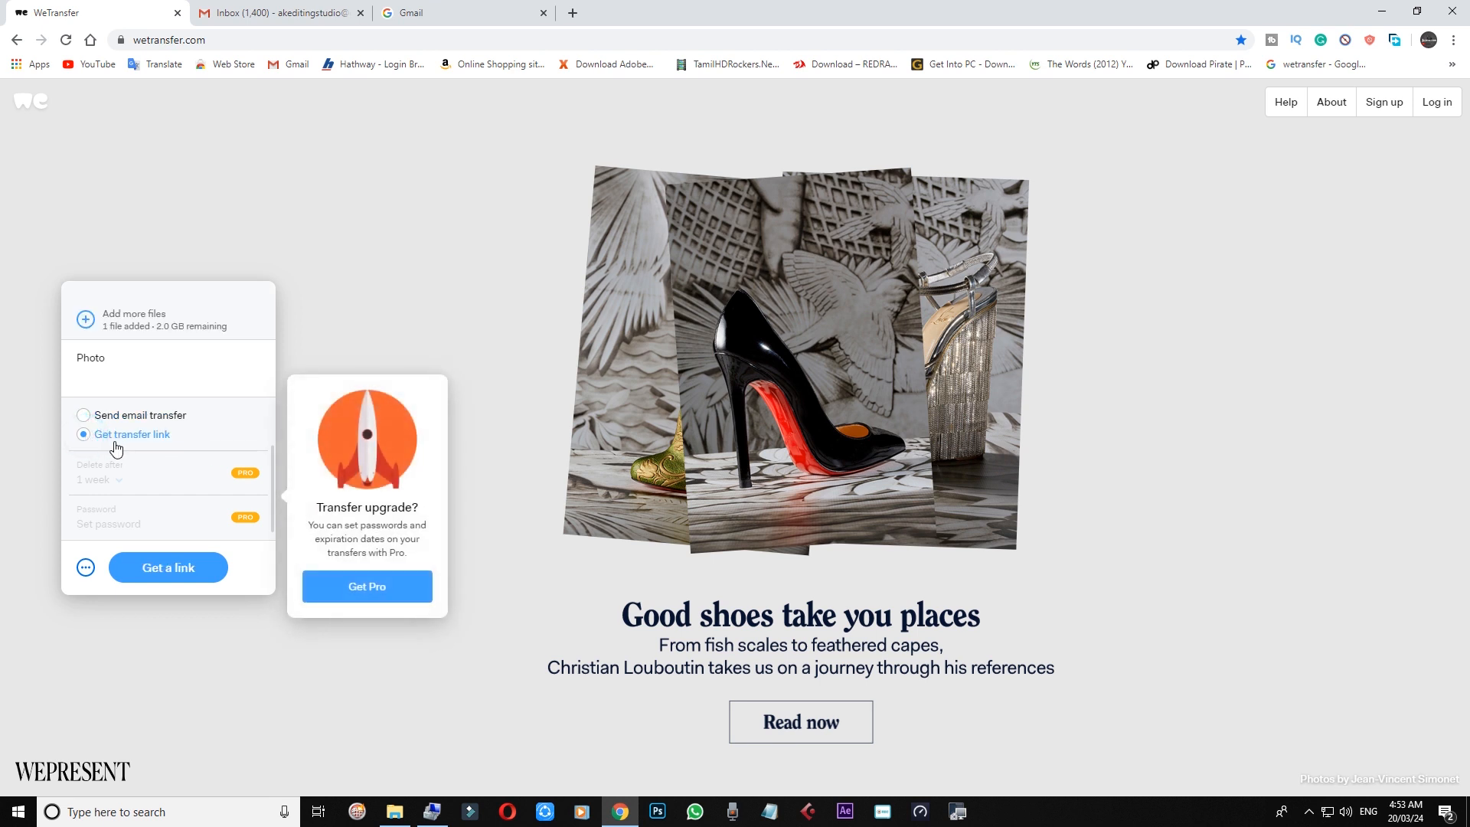
{"action": "left_click", "coordinate": [84, 415]}
{"action": "mouse_move", "coordinate": [124, 492]}
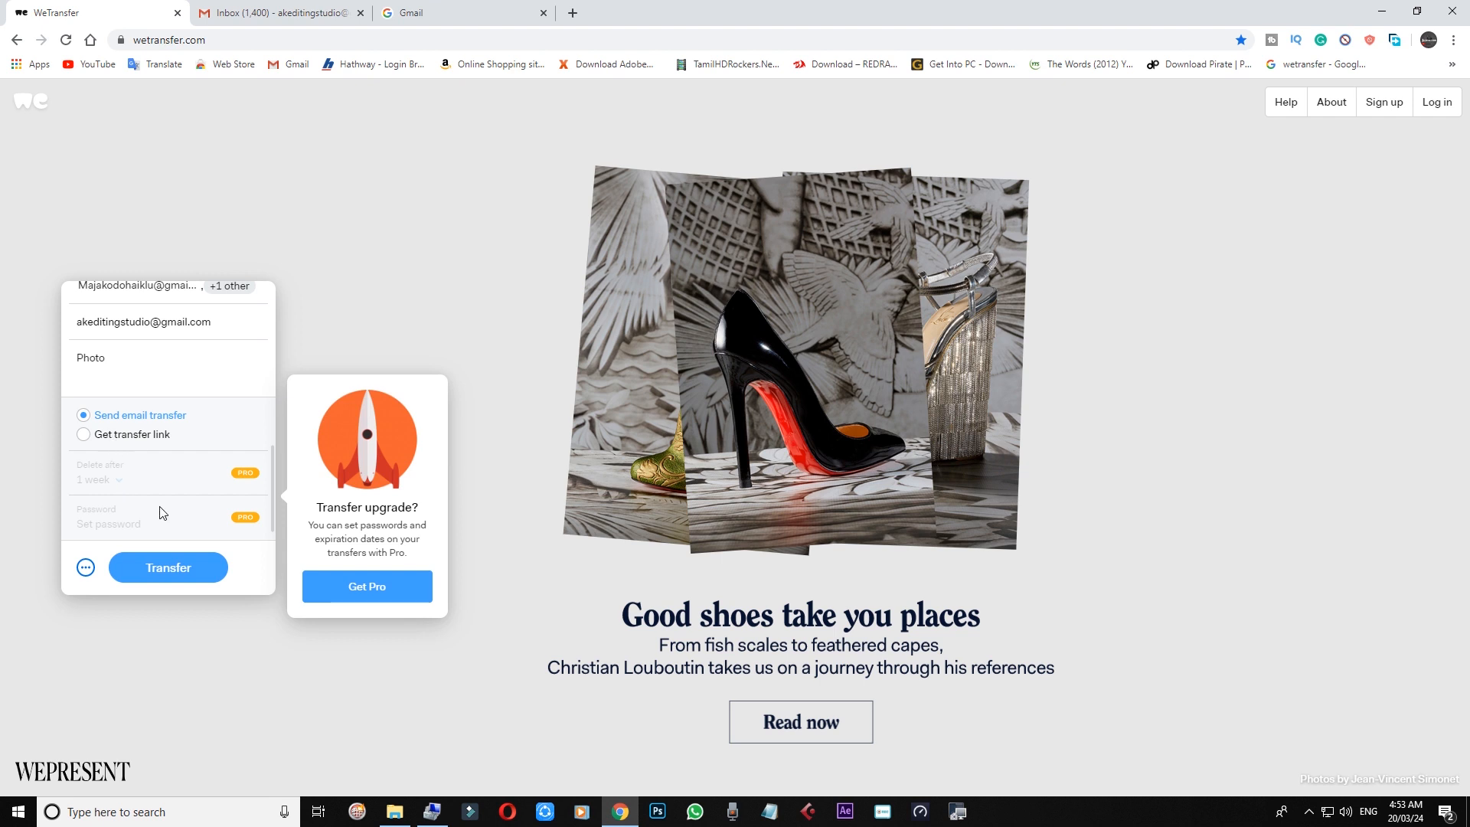
{"action": "left_click", "coordinate": [172, 571]}
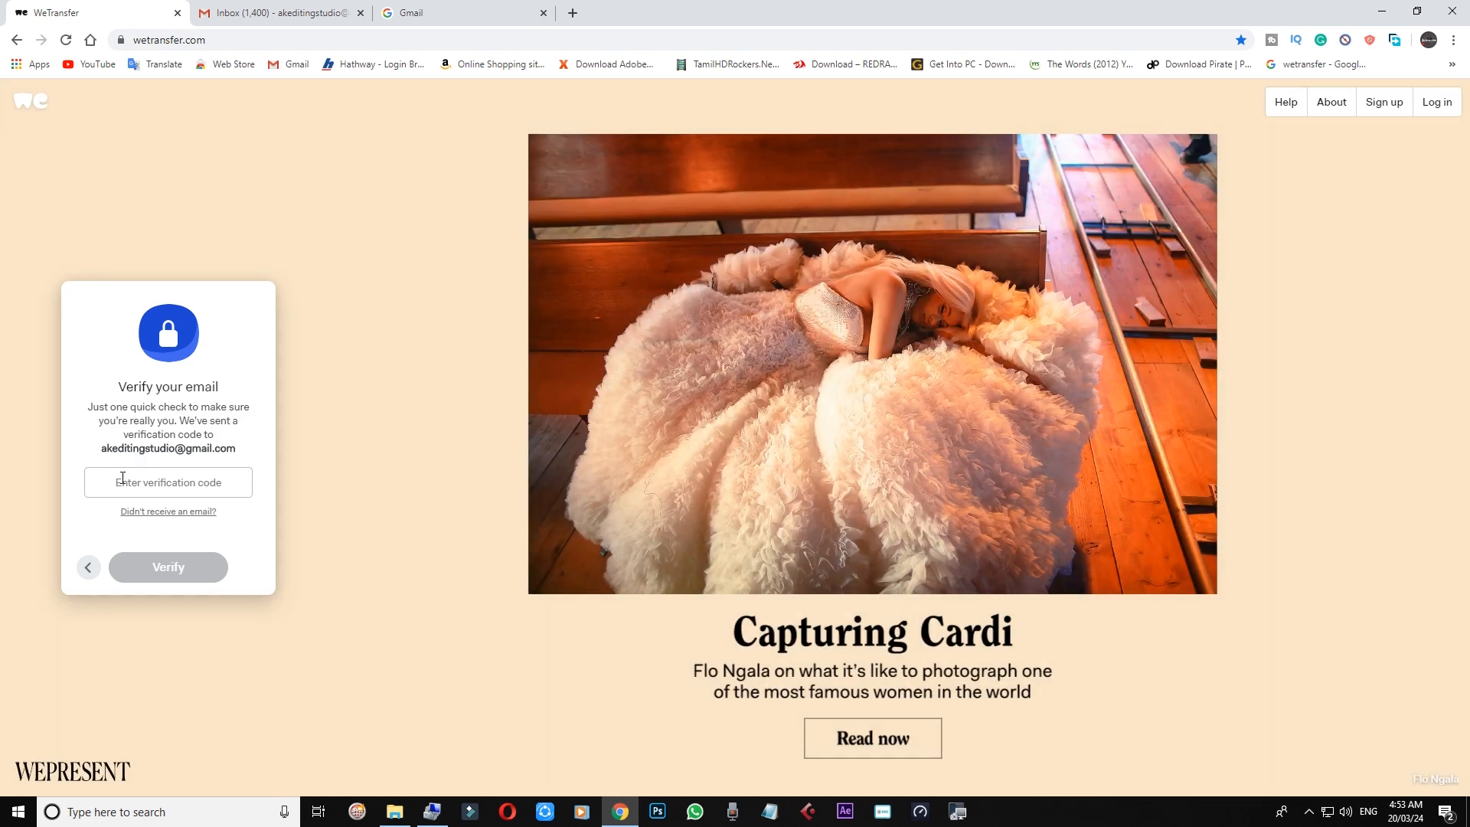
{"action": "left_click", "coordinate": [304, 15]}
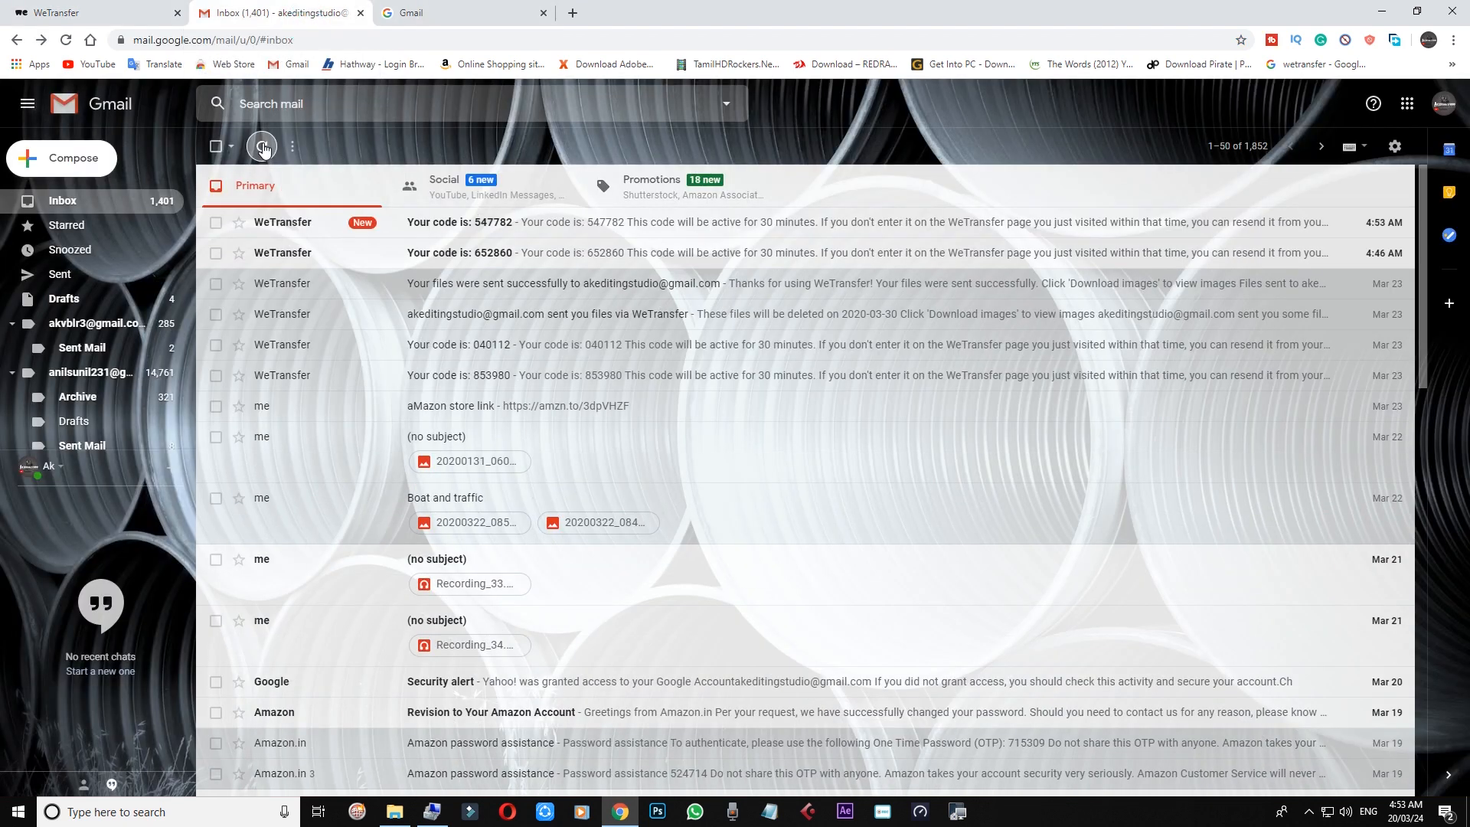
Step: Copy the code from the newest WeTransfer e-mail in Gmail, then return to the code field
{"action": "left_click", "coordinate": [262, 147]}
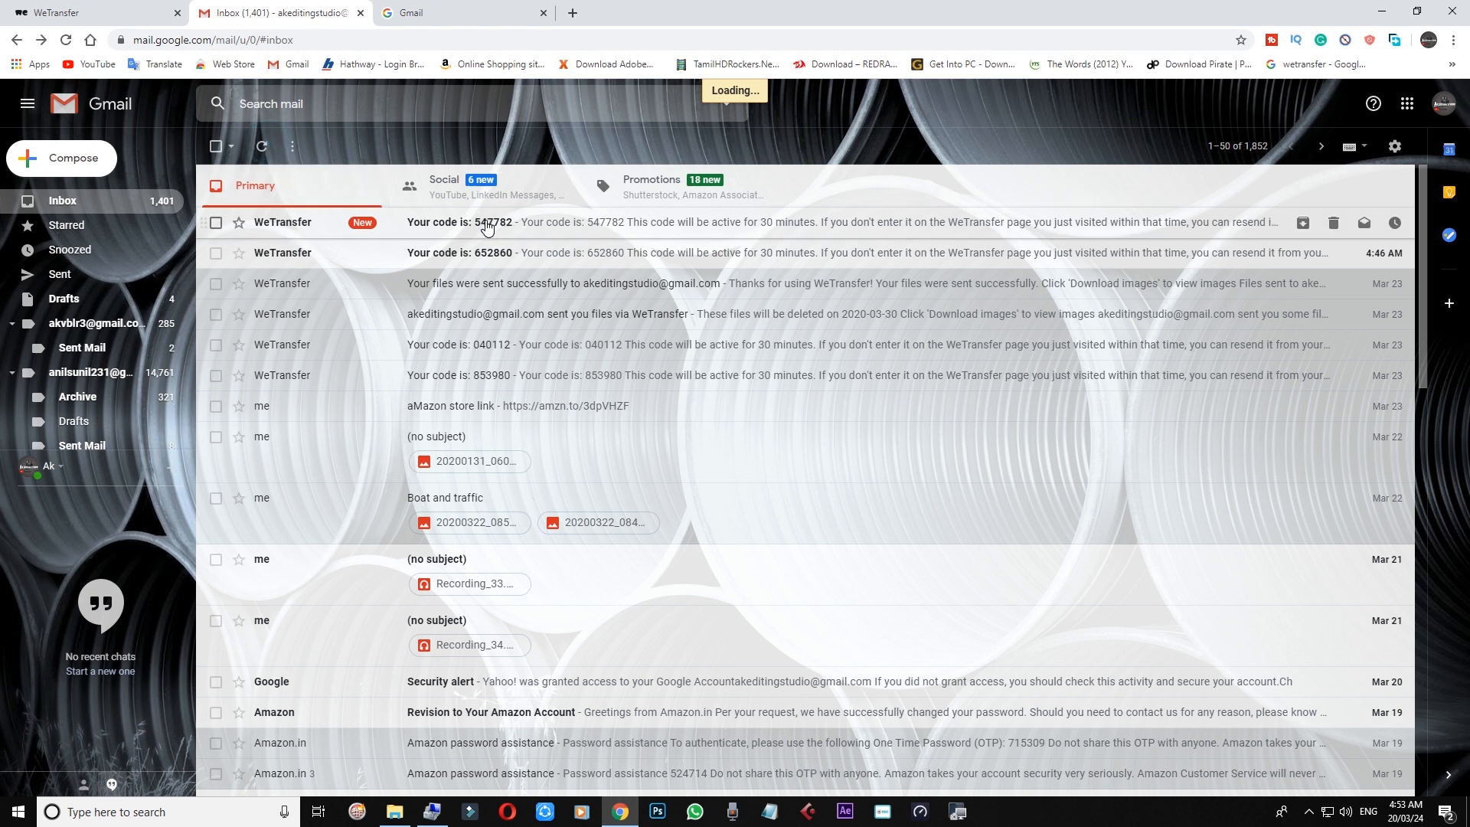
{"action": "left_click", "coordinate": [537, 230]}
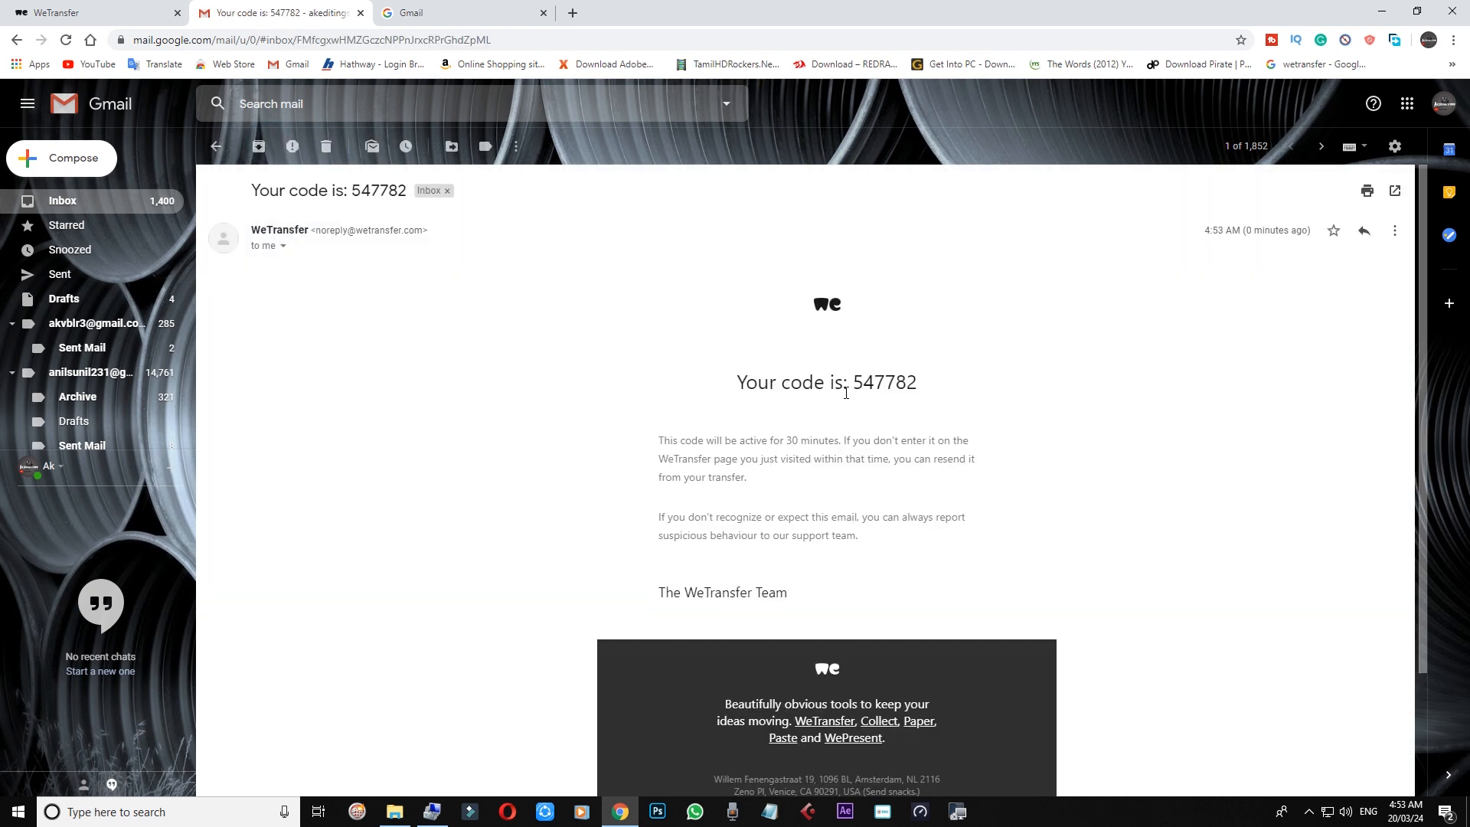
{"action": "left_click_drag", "start_coordinate": [850, 385], "coordinate": [920, 382]}
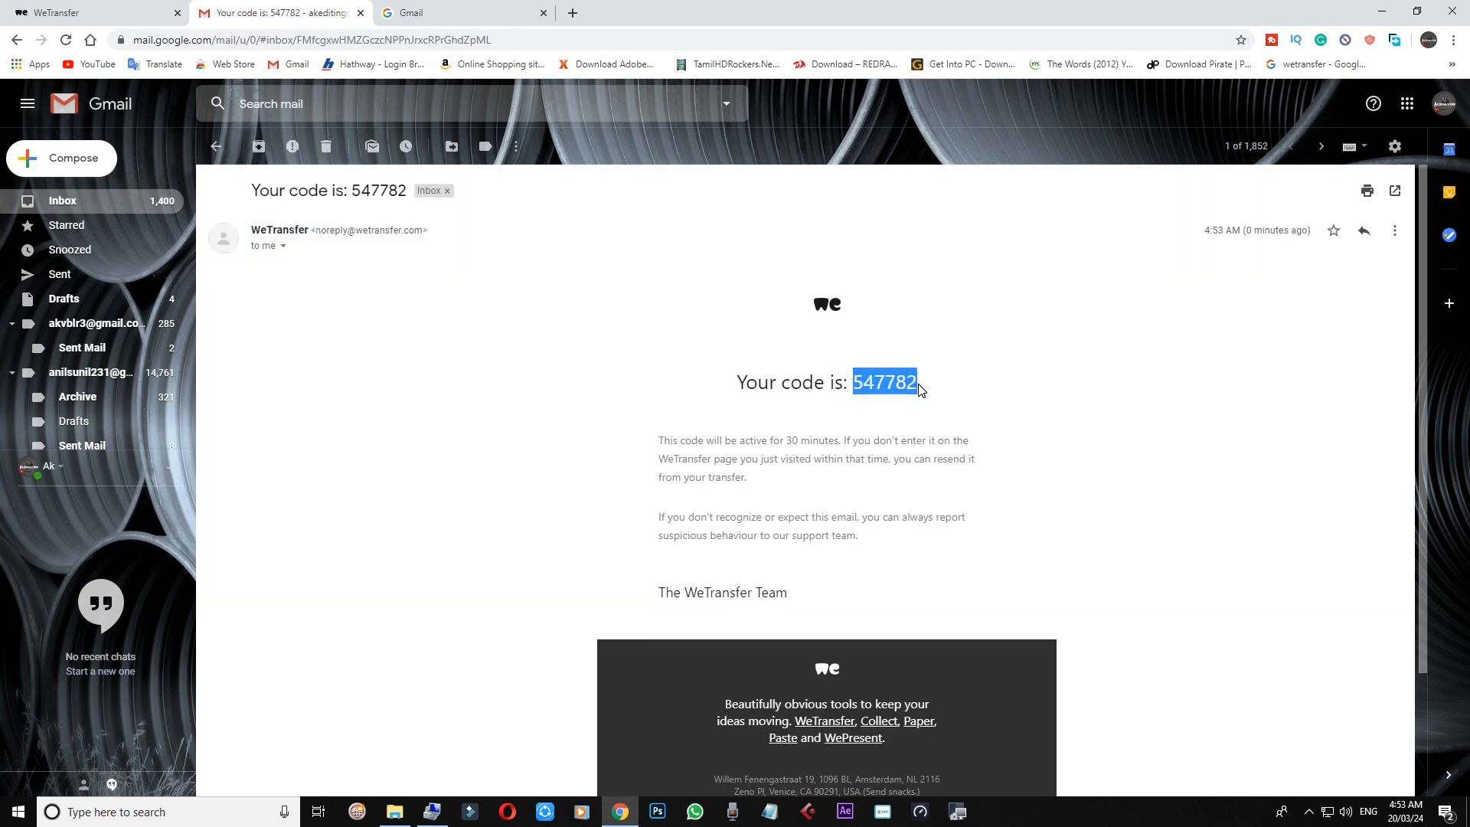
{"action": "left_click", "coordinate": [909, 383]}
{"action": "right_click", "coordinate": [909, 383]}
{"action": "left_click", "coordinate": [859, 382]}
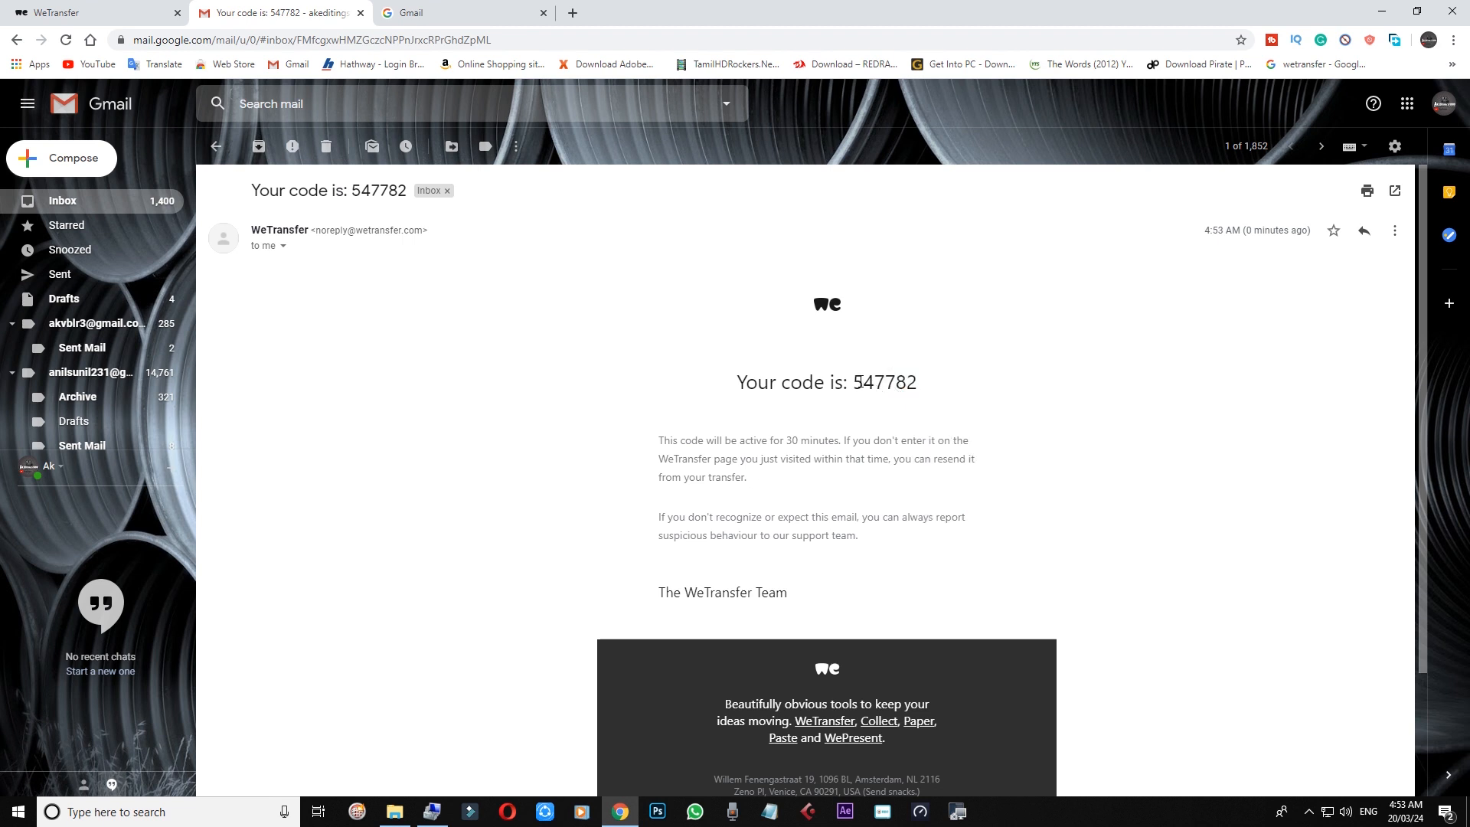
{"action": "left_click_drag", "start_coordinate": [908, 382], "coordinate": [919, 385]}
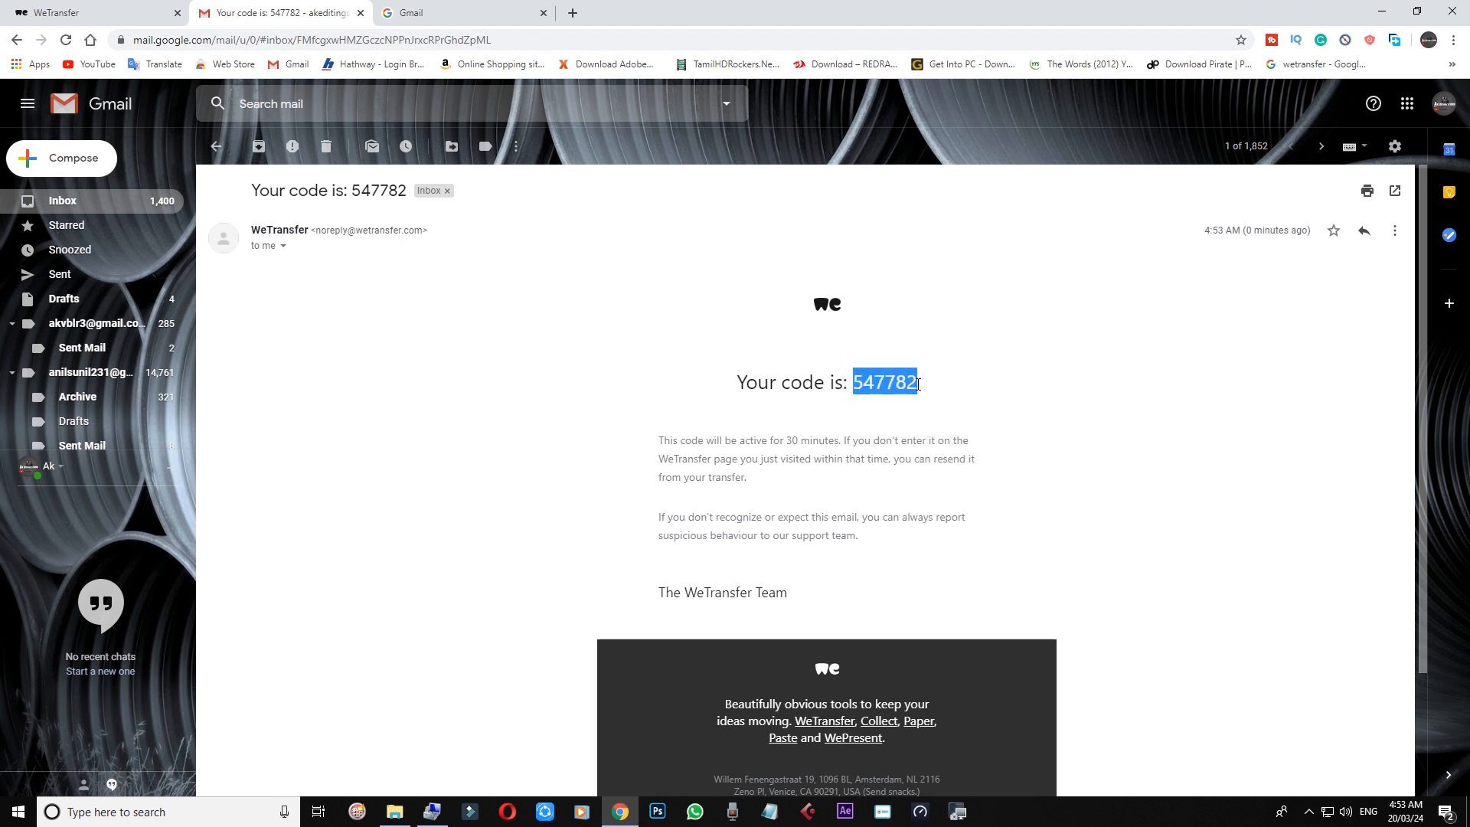
{"action": "right_click", "coordinate": [913, 384]}
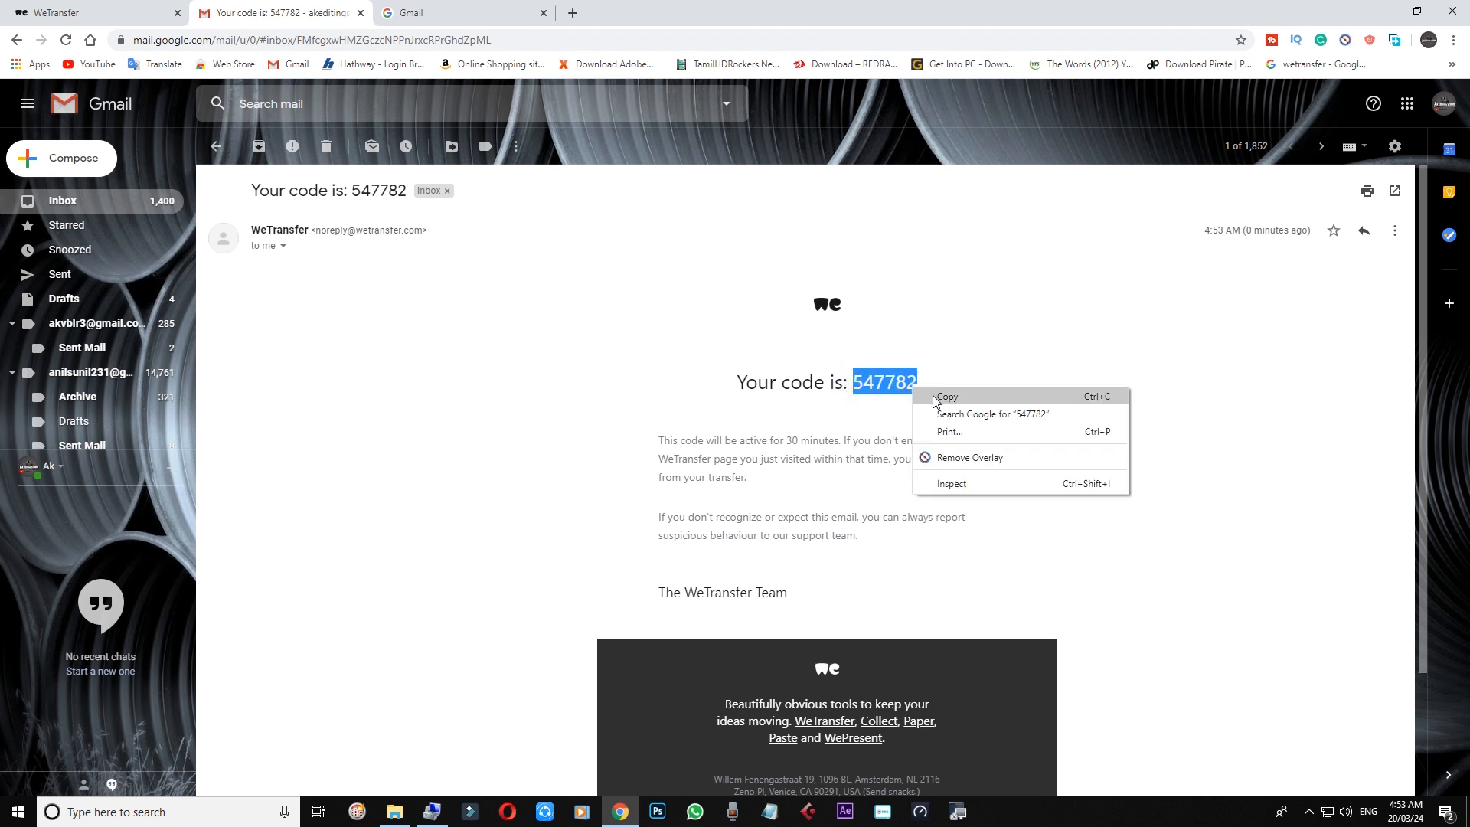
{"action": "left_click", "coordinate": [933, 396]}
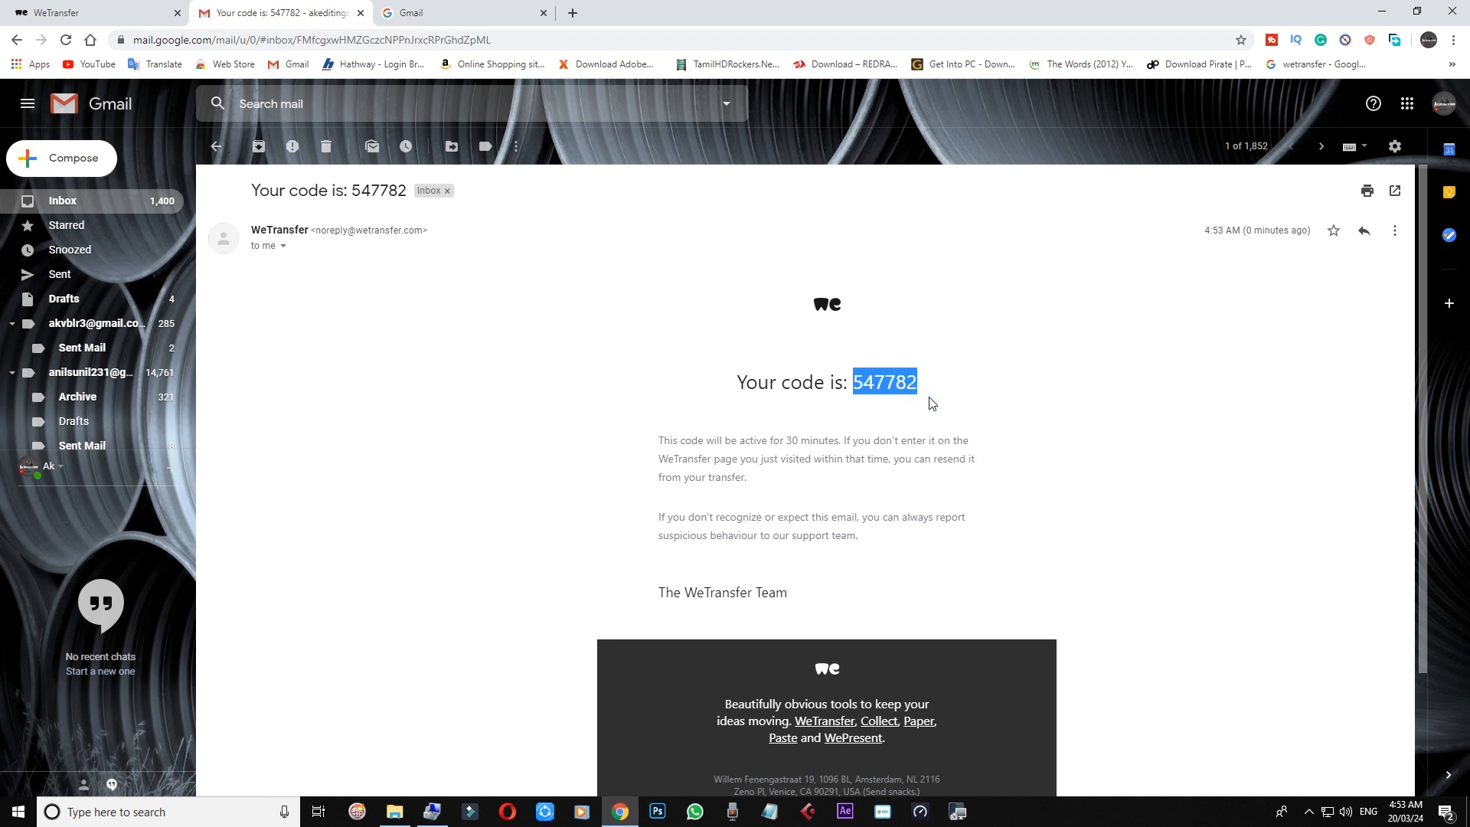
{"action": "left_click", "coordinate": [96, 16]}
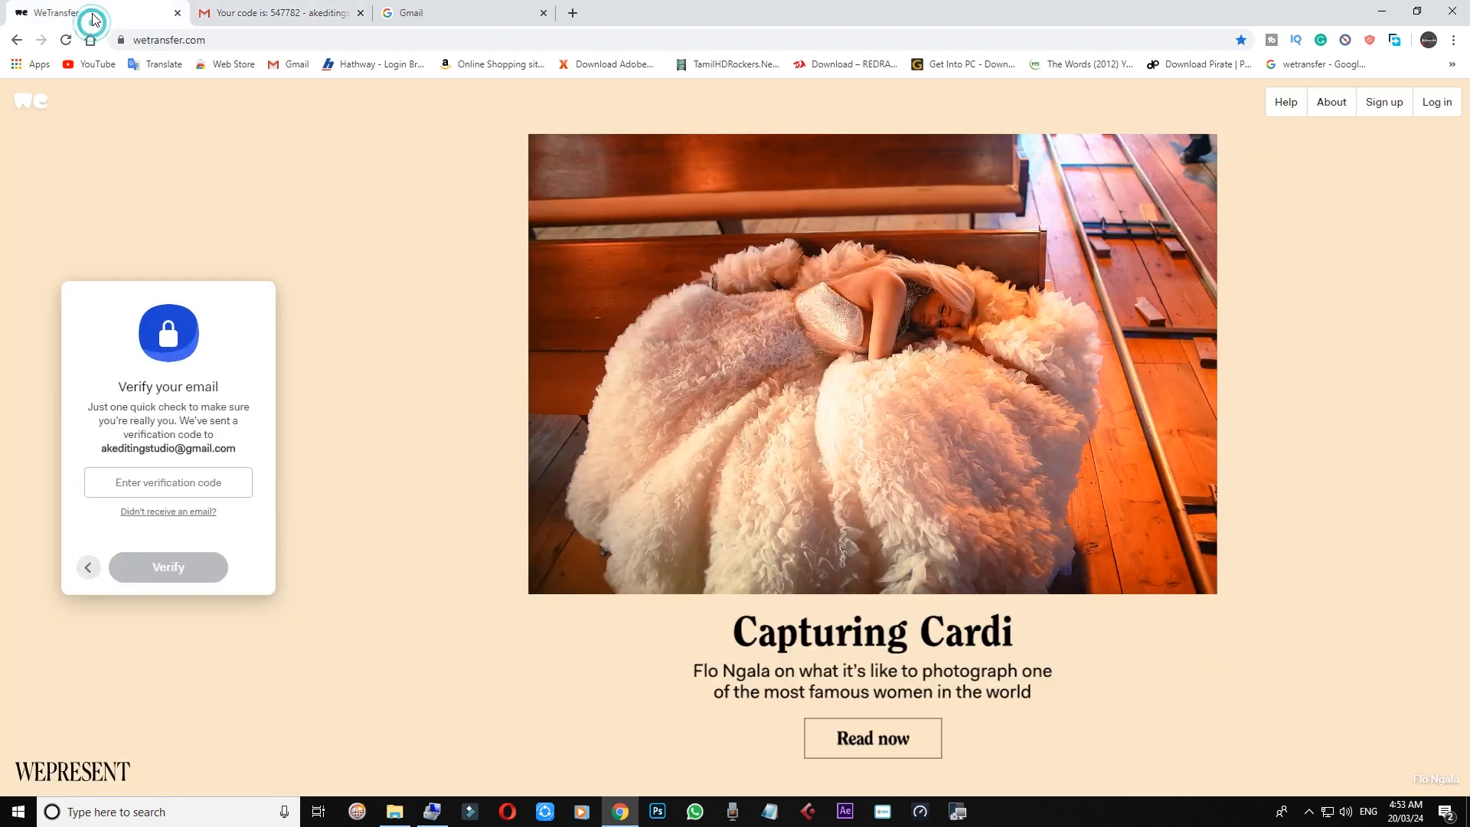
{"action": "left_click", "coordinate": [157, 479]}
Step: Paste the verification code into the code field and verify it
{"action": "right_click", "coordinate": [157, 480]}
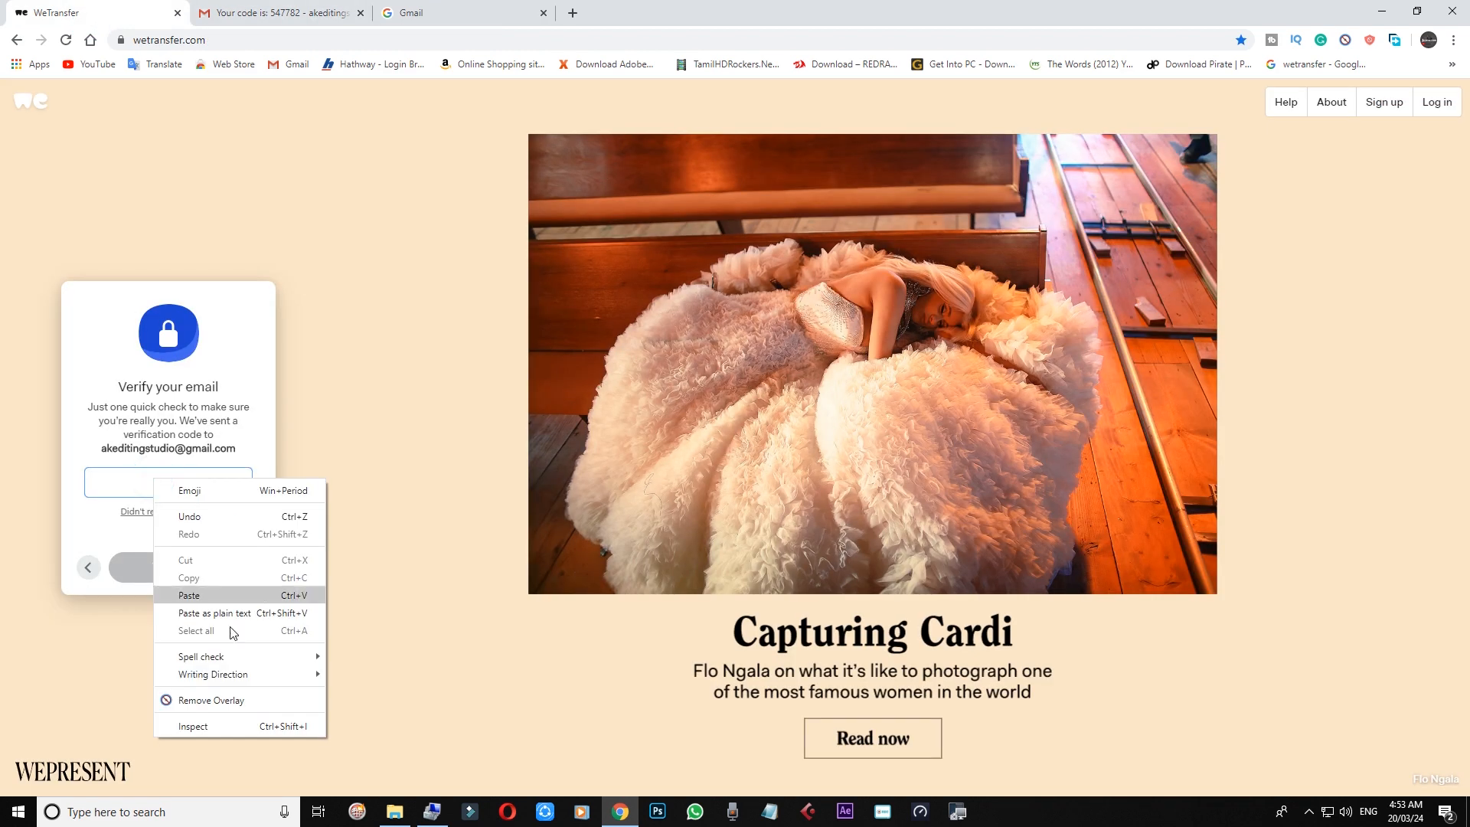
{"action": "left_click", "coordinate": [186, 590]}
{"action": "left_click", "coordinate": [162, 565]}
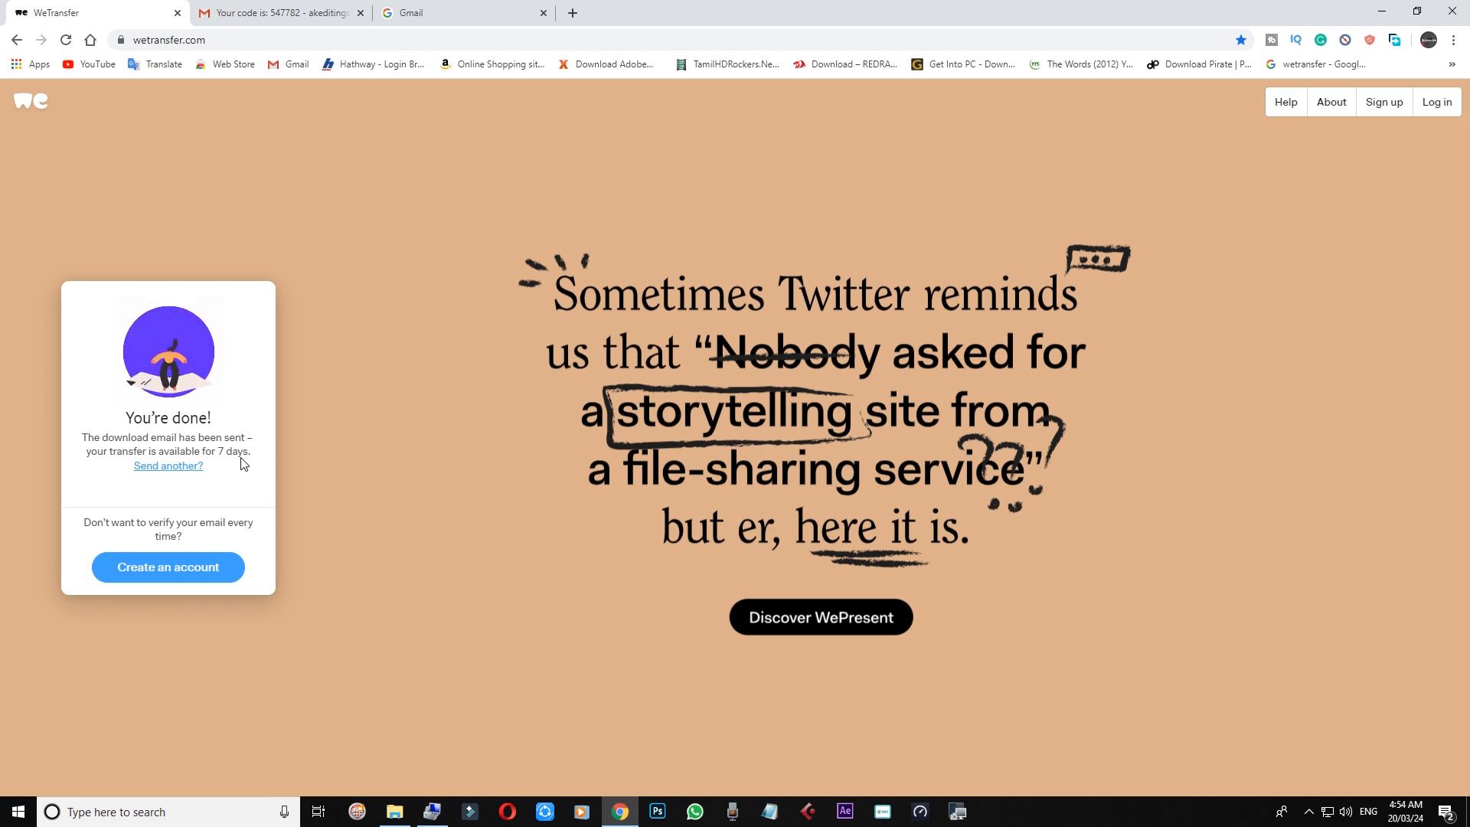
Step: Start another transfer and get back to an empty upload form
{"action": "left_click", "coordinate": [175, 467]}
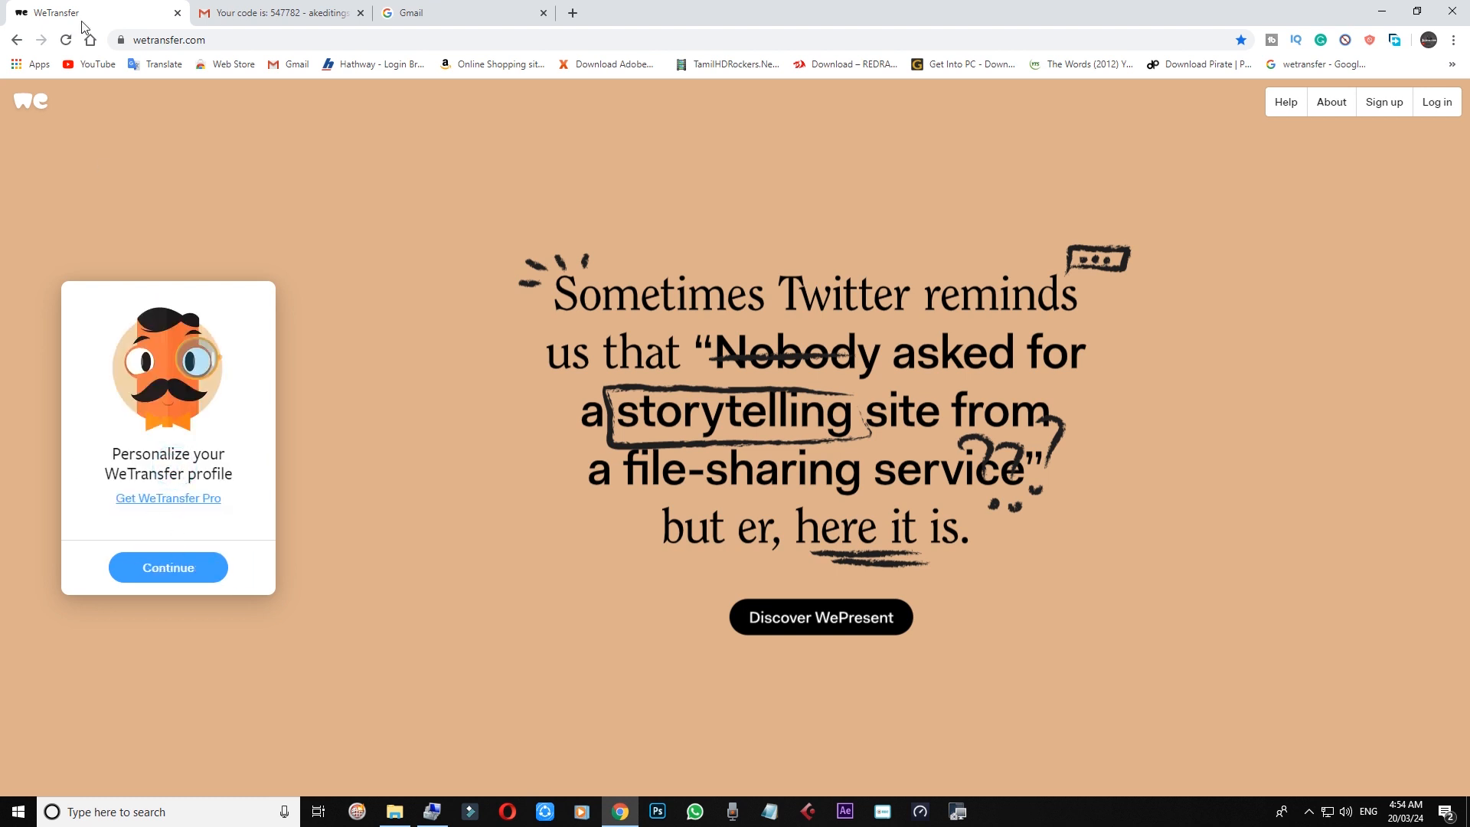
{"action": "left_click", "coordinate": [17, 40]}
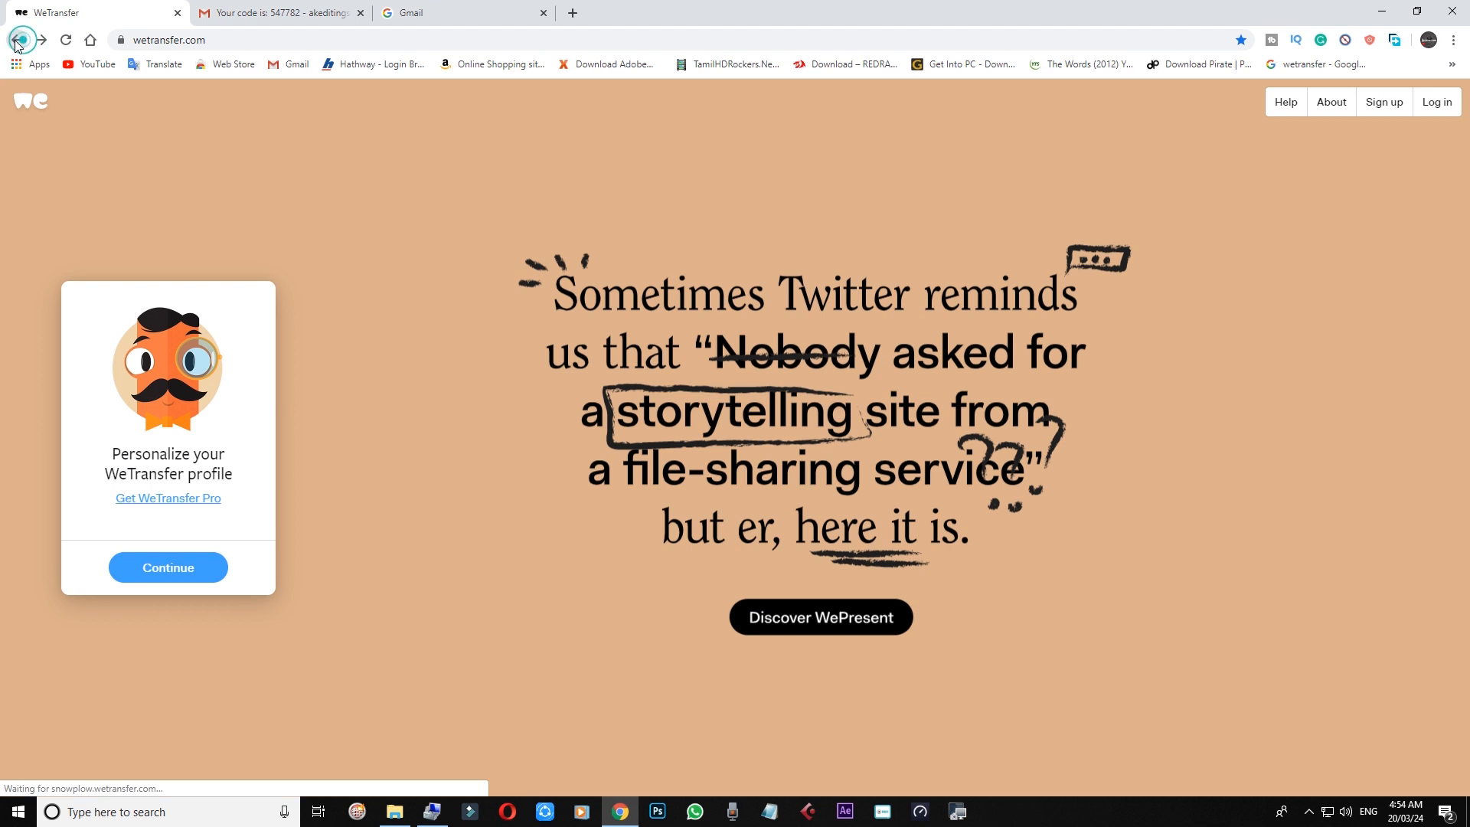
{"action": "left_click", "coordinate": [171, 569]}
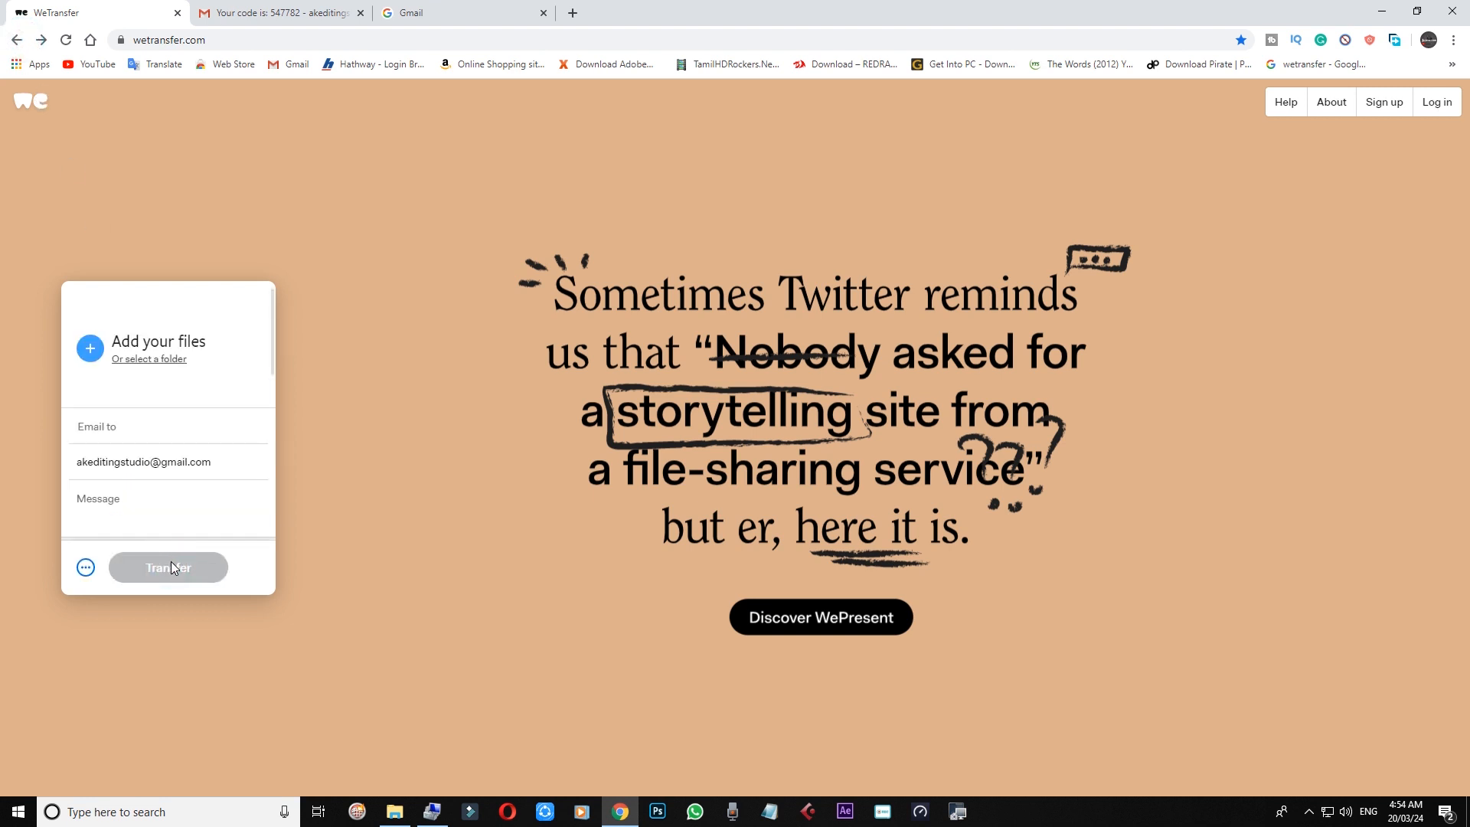
{"action": "left_click", "coordinate": [126, 429]}
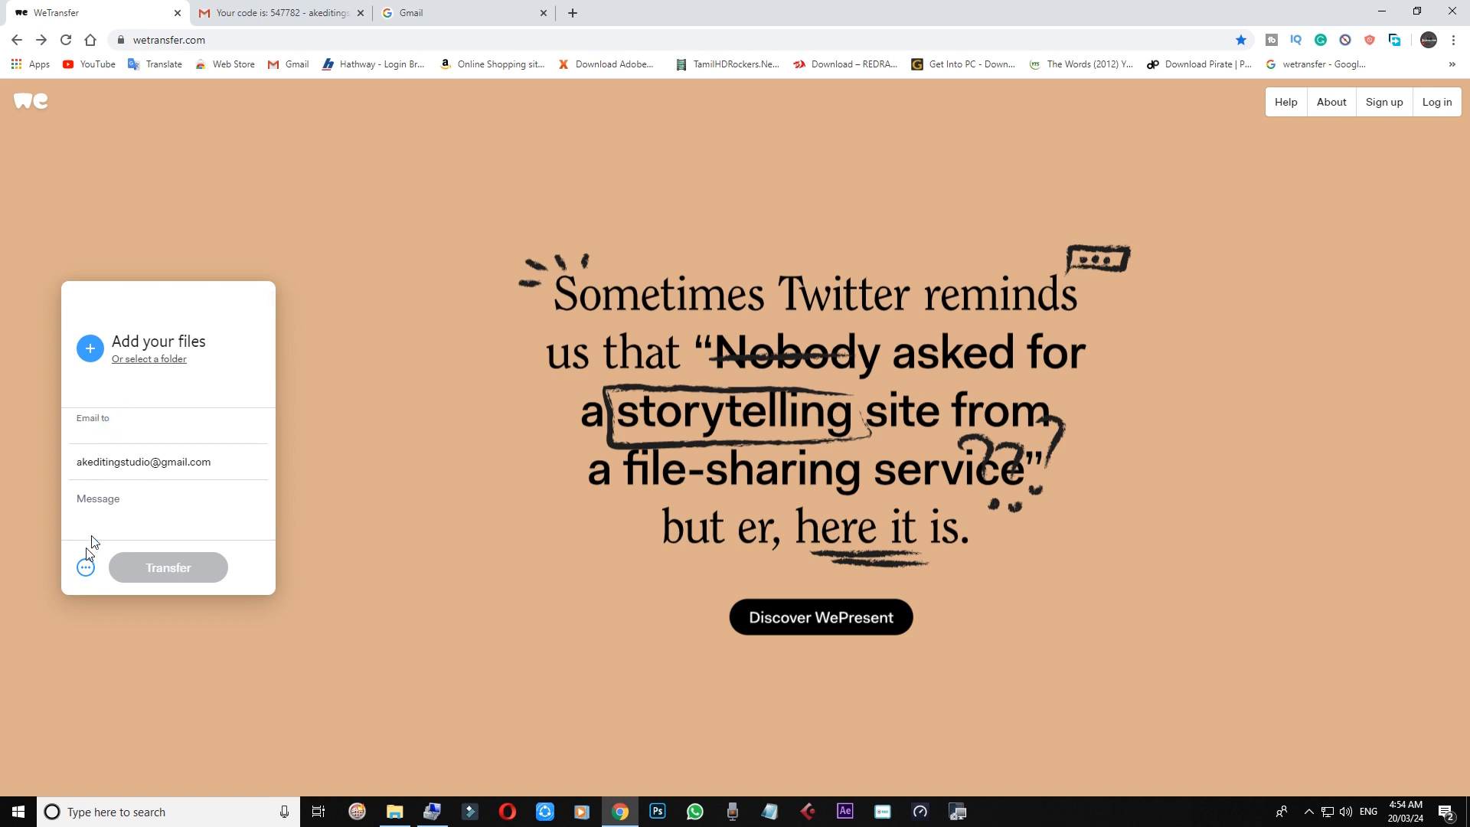
Step: Attach IMG_0376.CR2 from the Dslr camera folder to the new transfer
{"action": "left_click", "coordinate": [89, 352]}
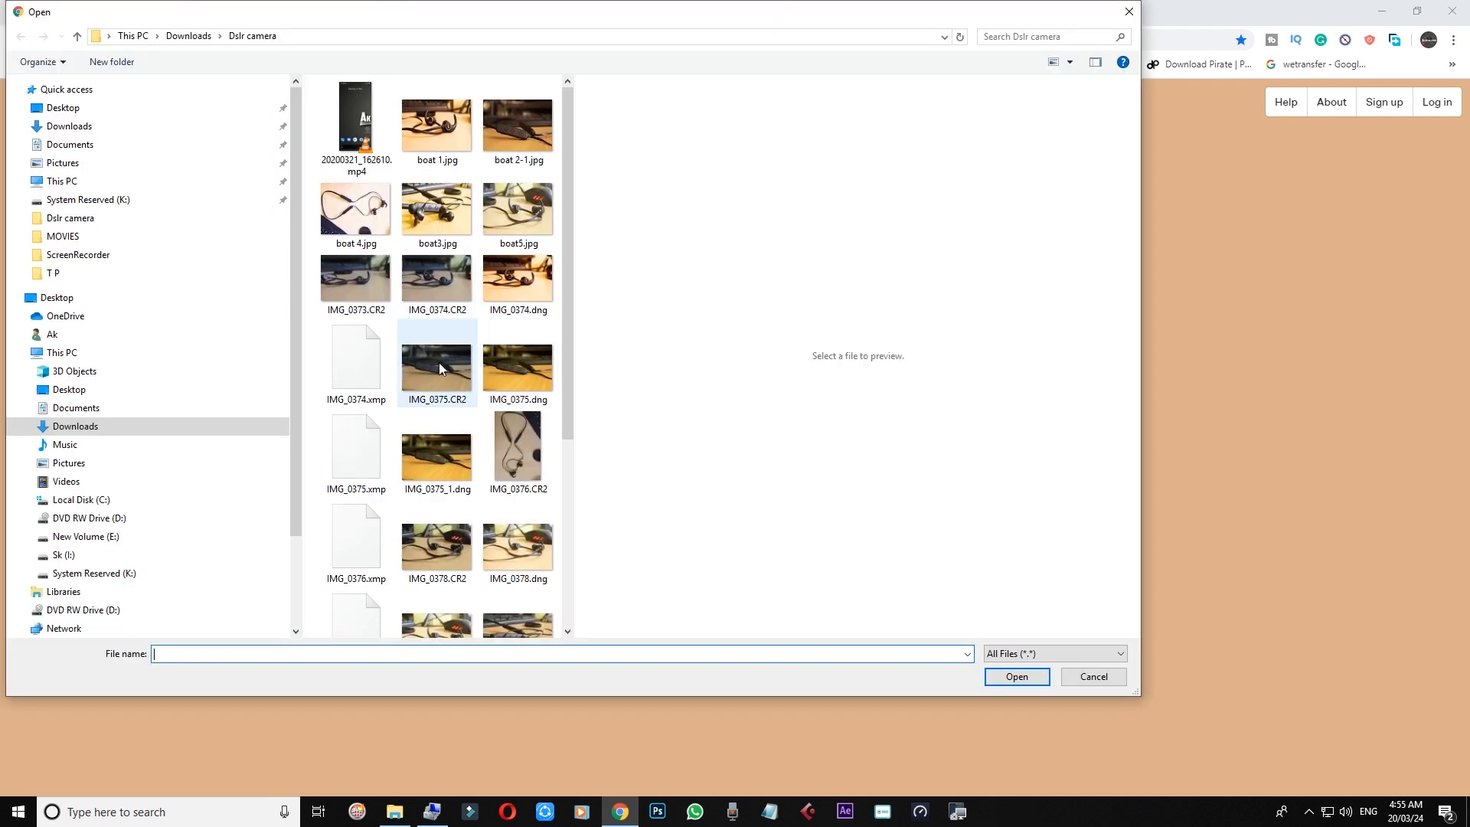
{"action": "left_click", "coordinate": [444, 447]}
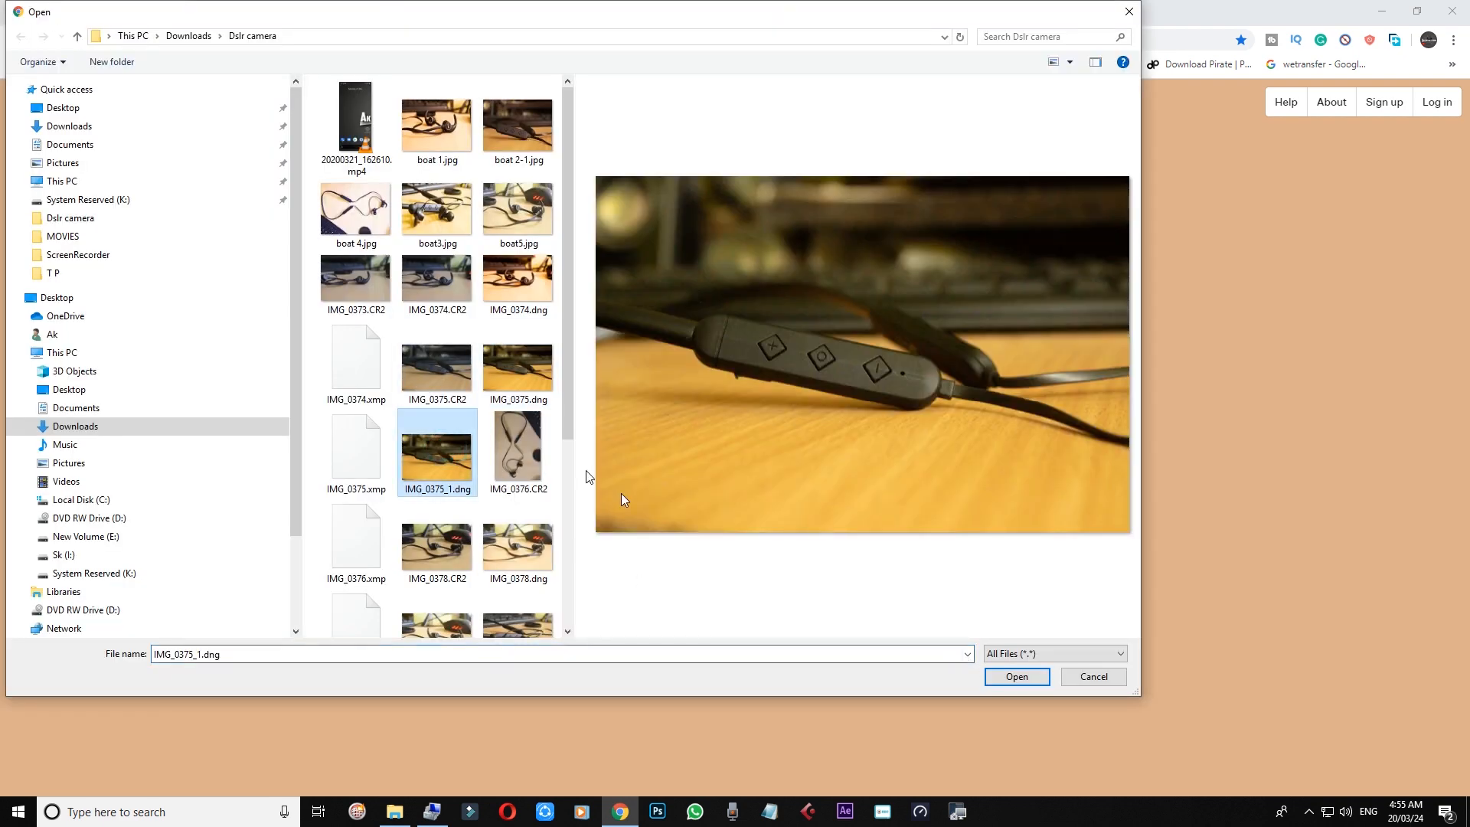
{"action": "left_click", "coordinate": [521, 447]}
{"action": "left_click", "coordinate": [1016, 677]}
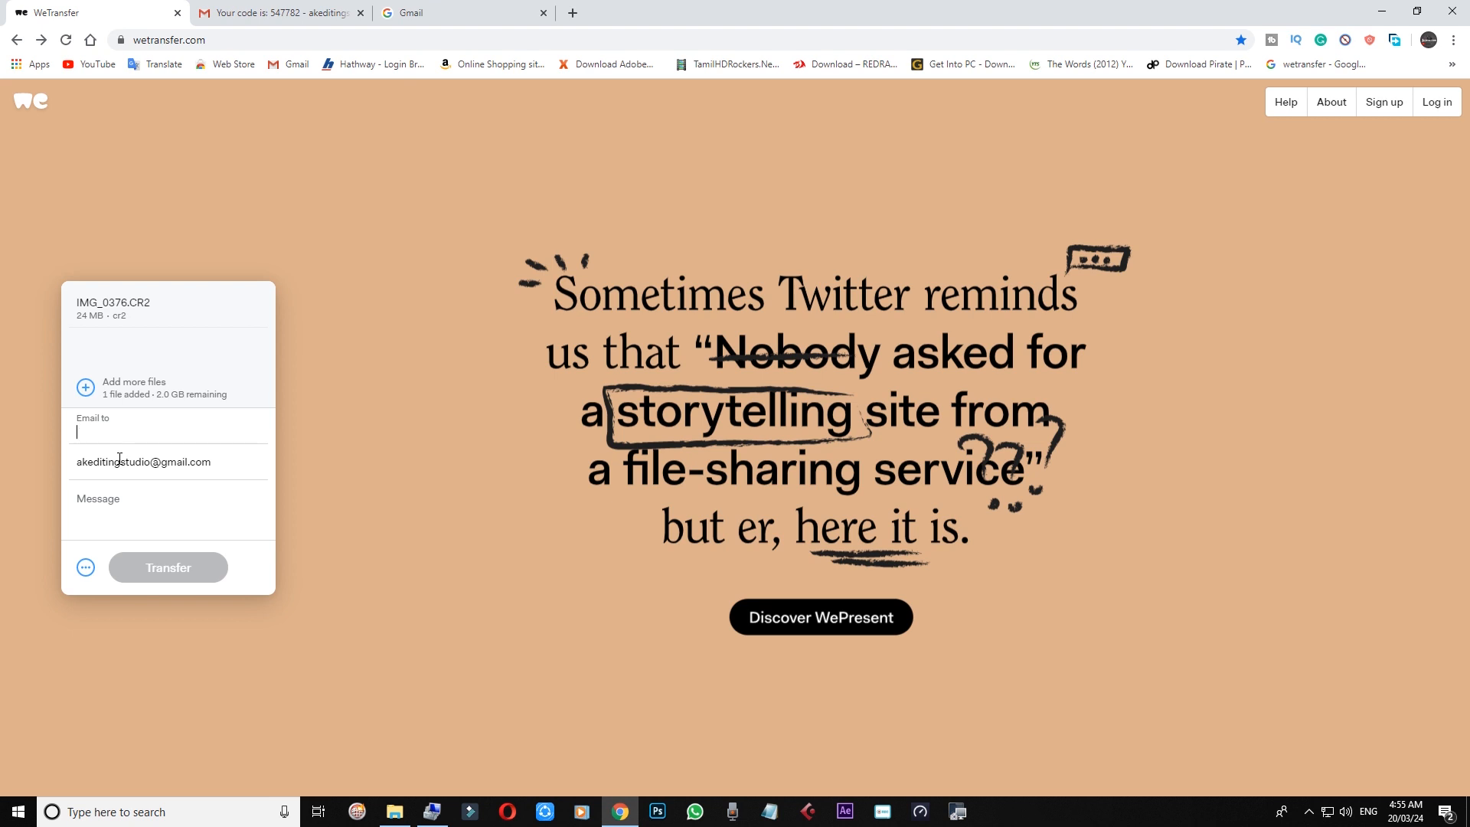
Step: Fill in the recipient by choosing the suggested e-mail address
{"action": "type", "text": "ani"}
{"action": "left_click", "coordinate": [122, 466]}
{"action": "left_click", "coordinate": [115, 418]}
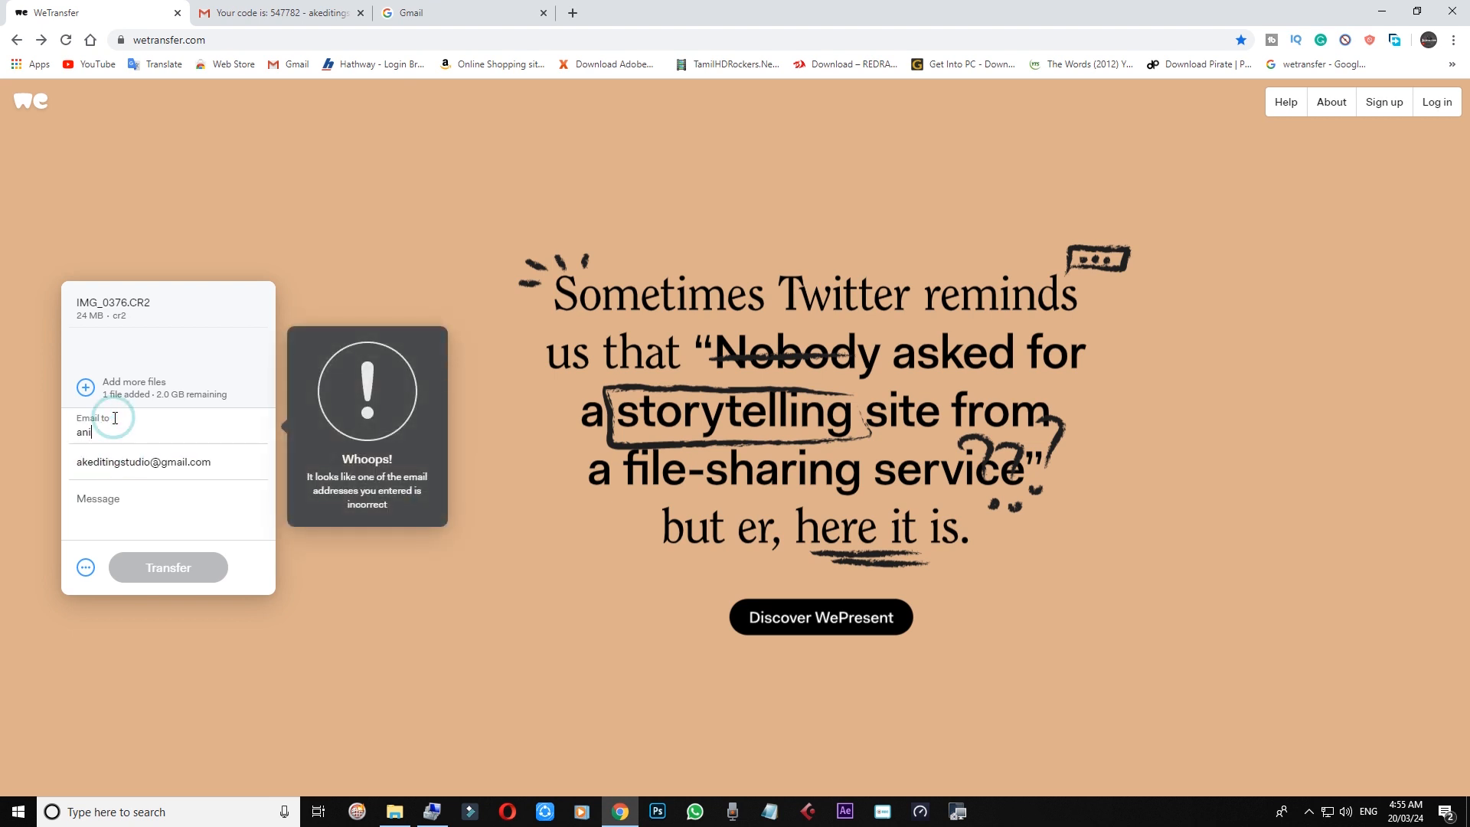
{"action": "key", "text": "BackSpace"}
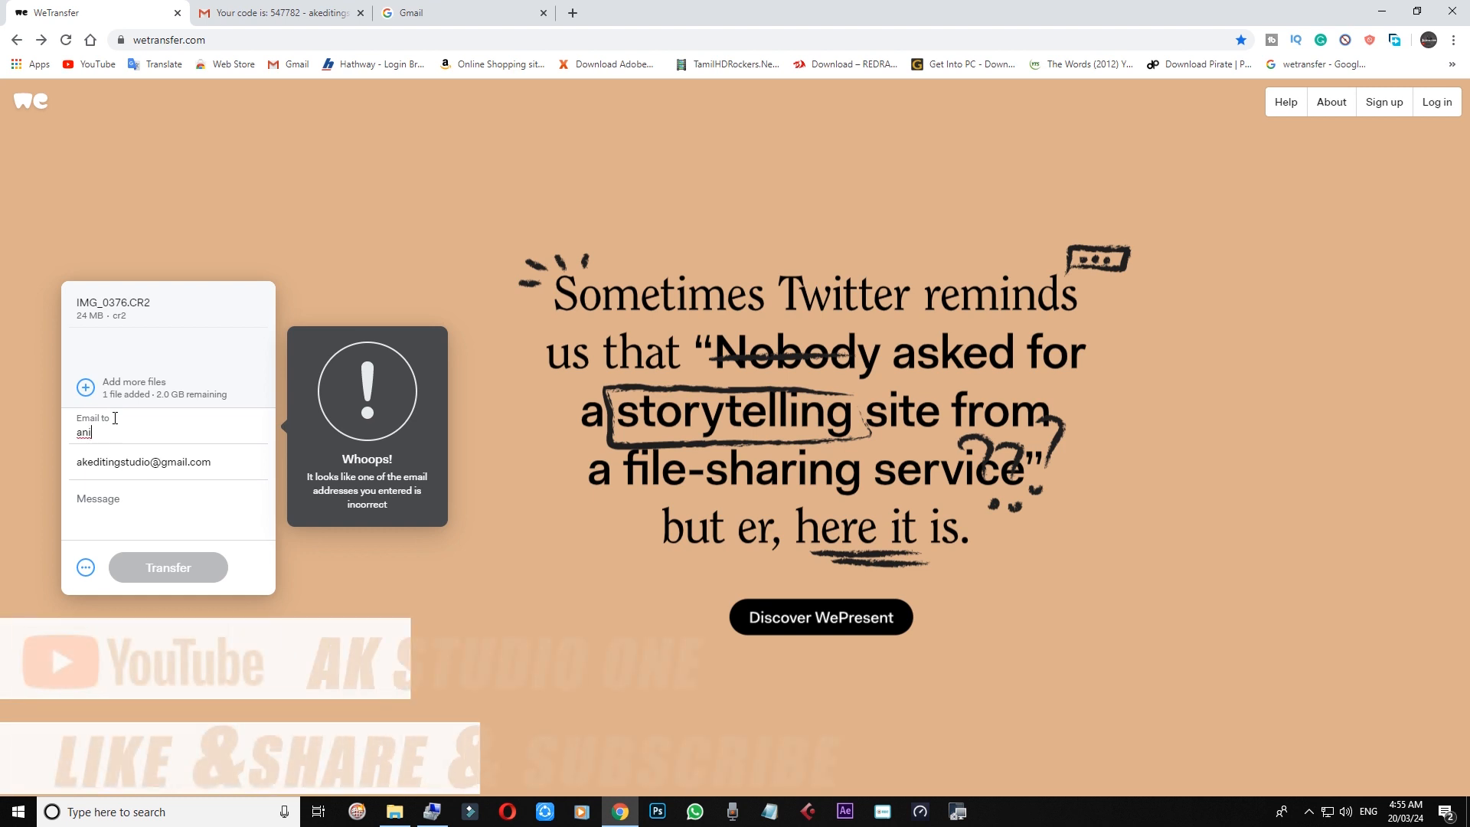
{"action": "key", "text": "BackSpace"}
{"action": "type", "text": "ak"}
{"action": "key", "text": "BackSpace"}
{"action": "key", "text": "BackSpace"}
{"action": "type", "text": "k"}
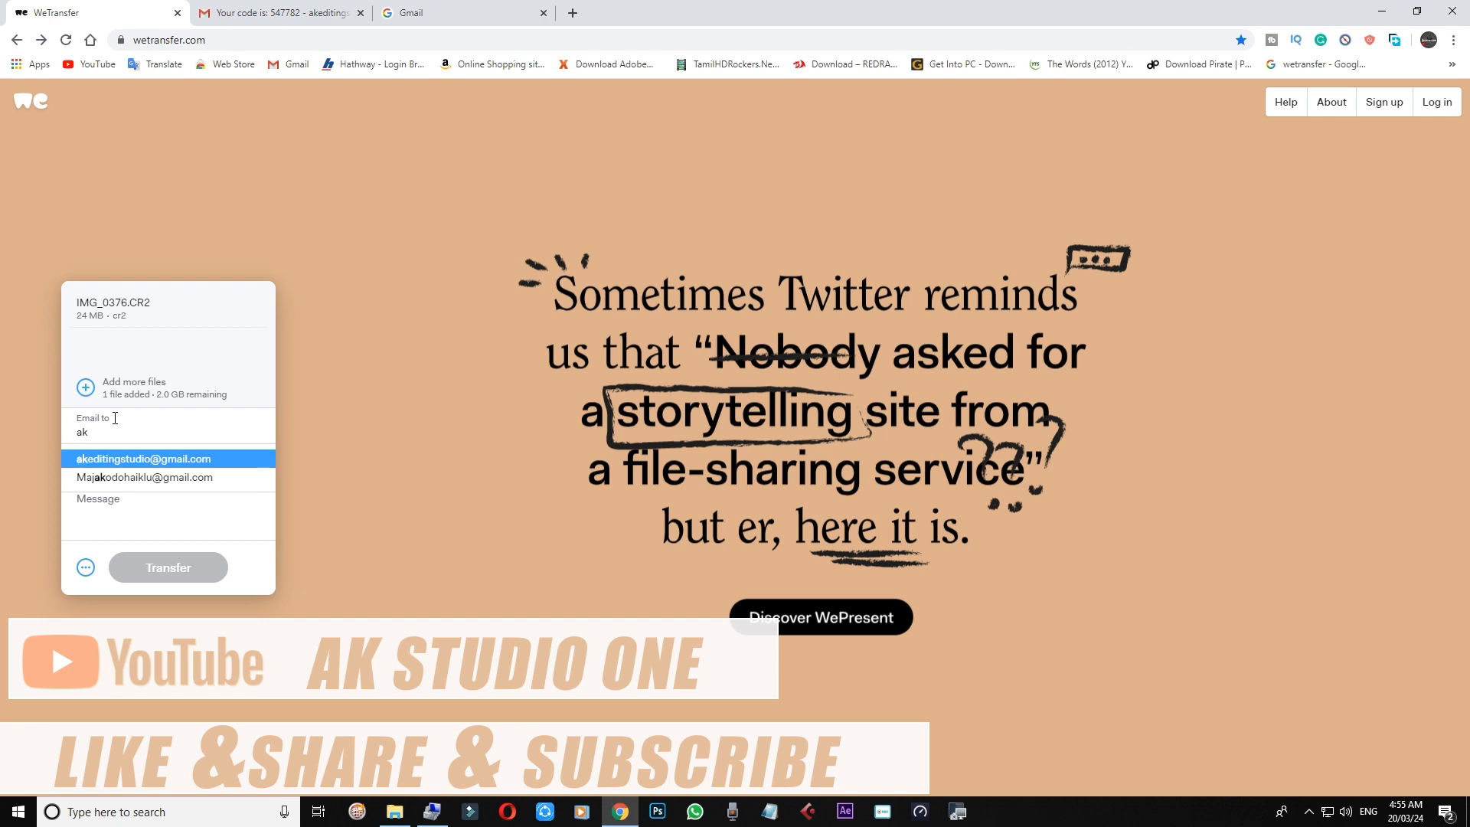
{"action": "left_click", "coordinate": [145, 458]}
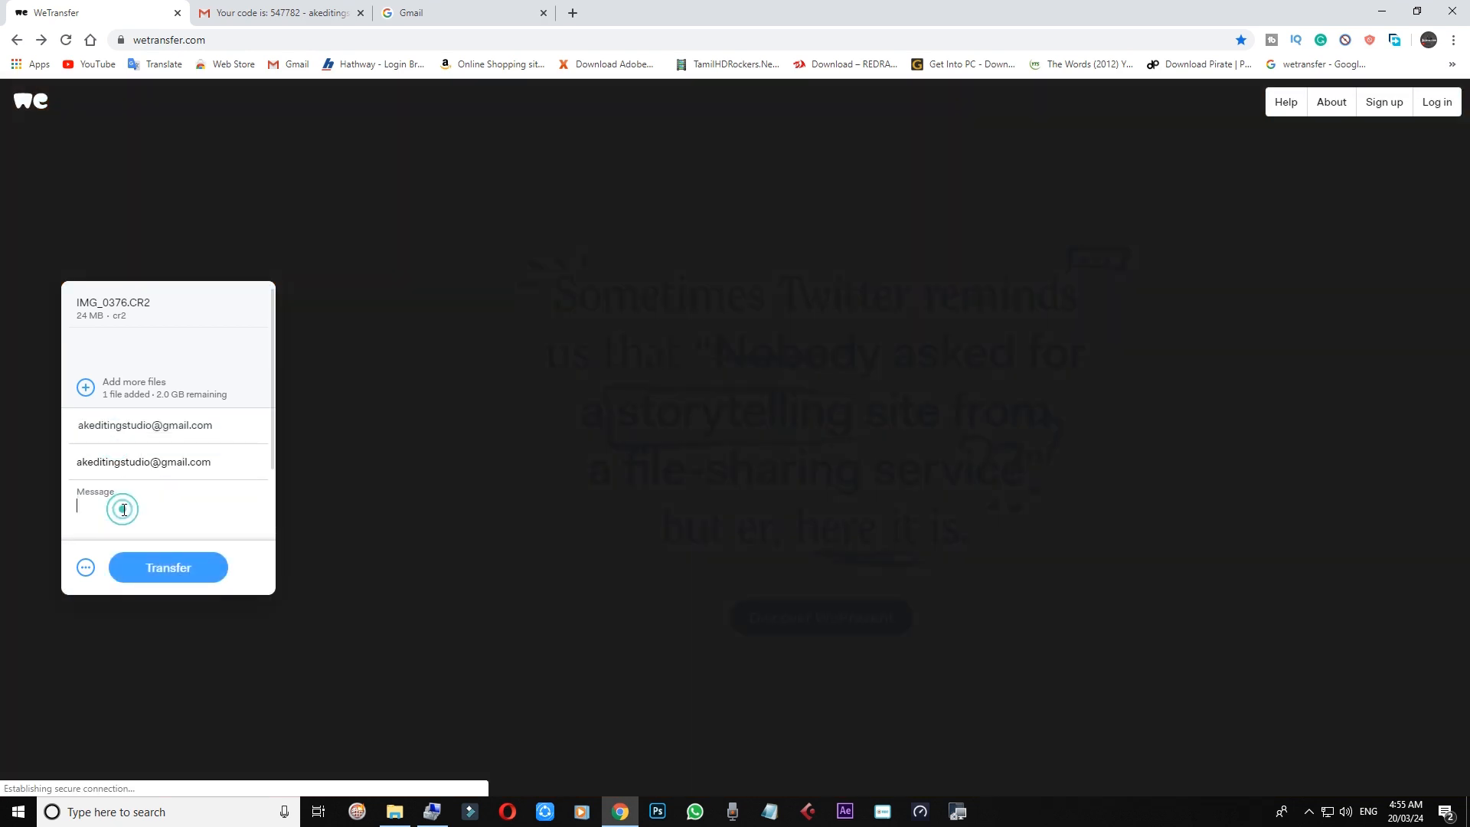
Step: Add the message 'hi' and switch the transfer to Get transfer link
{"action": "type", "text": "hi"}
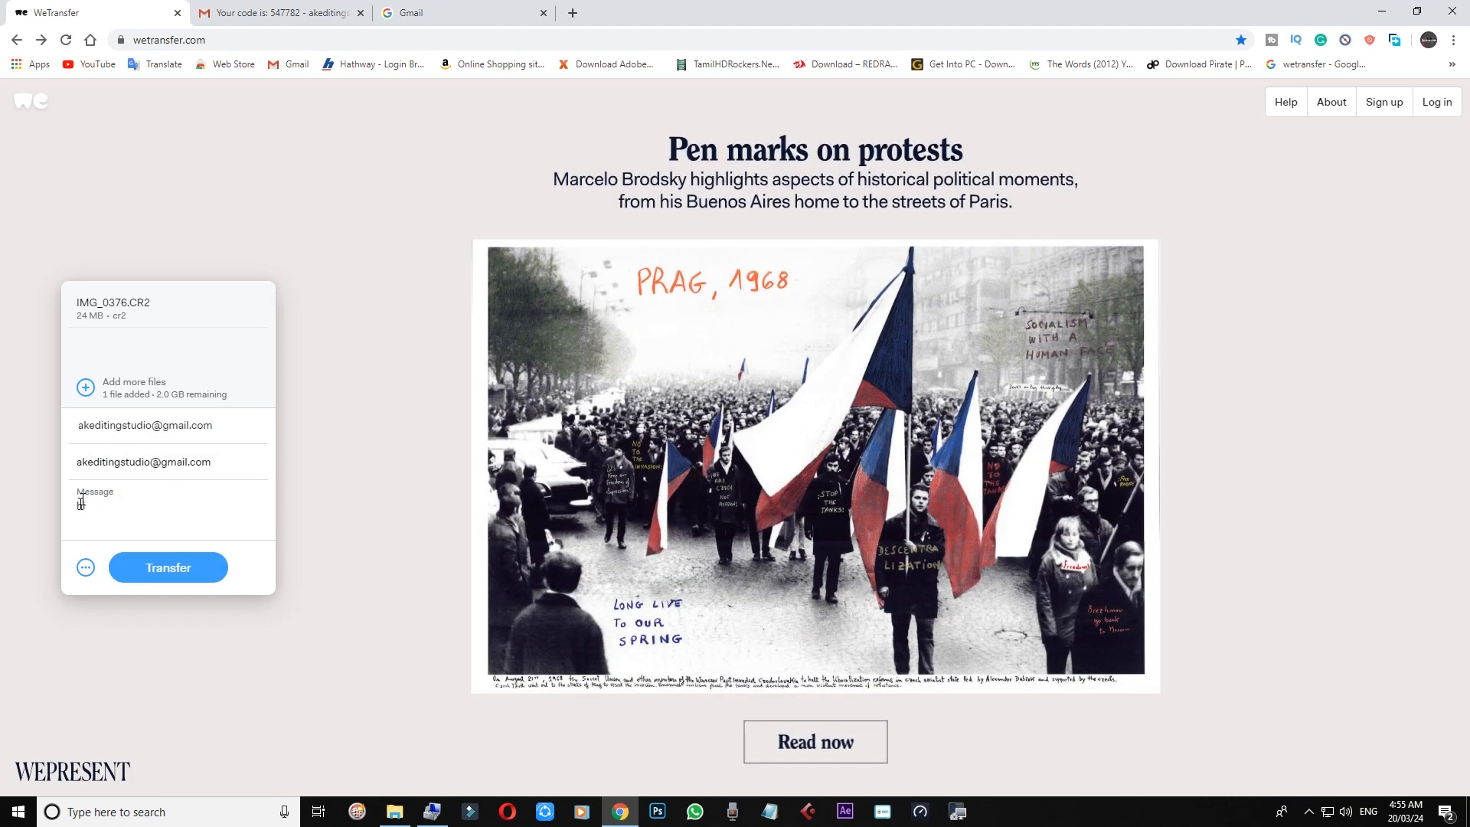
{"action": "left_click", "coordinate": [85, 568]}
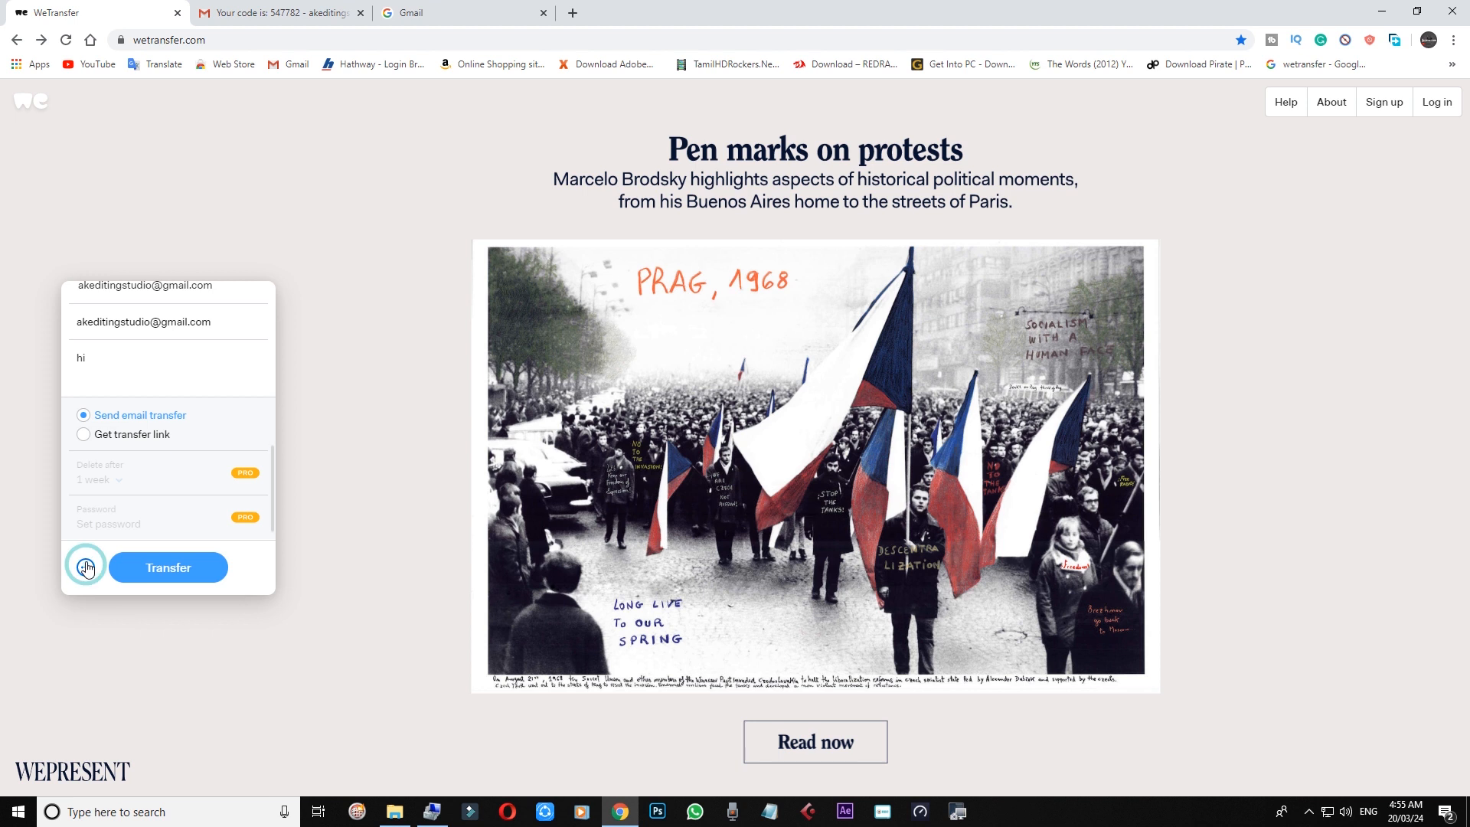
{"action": "left_click", "coordinate": [85, 437]}
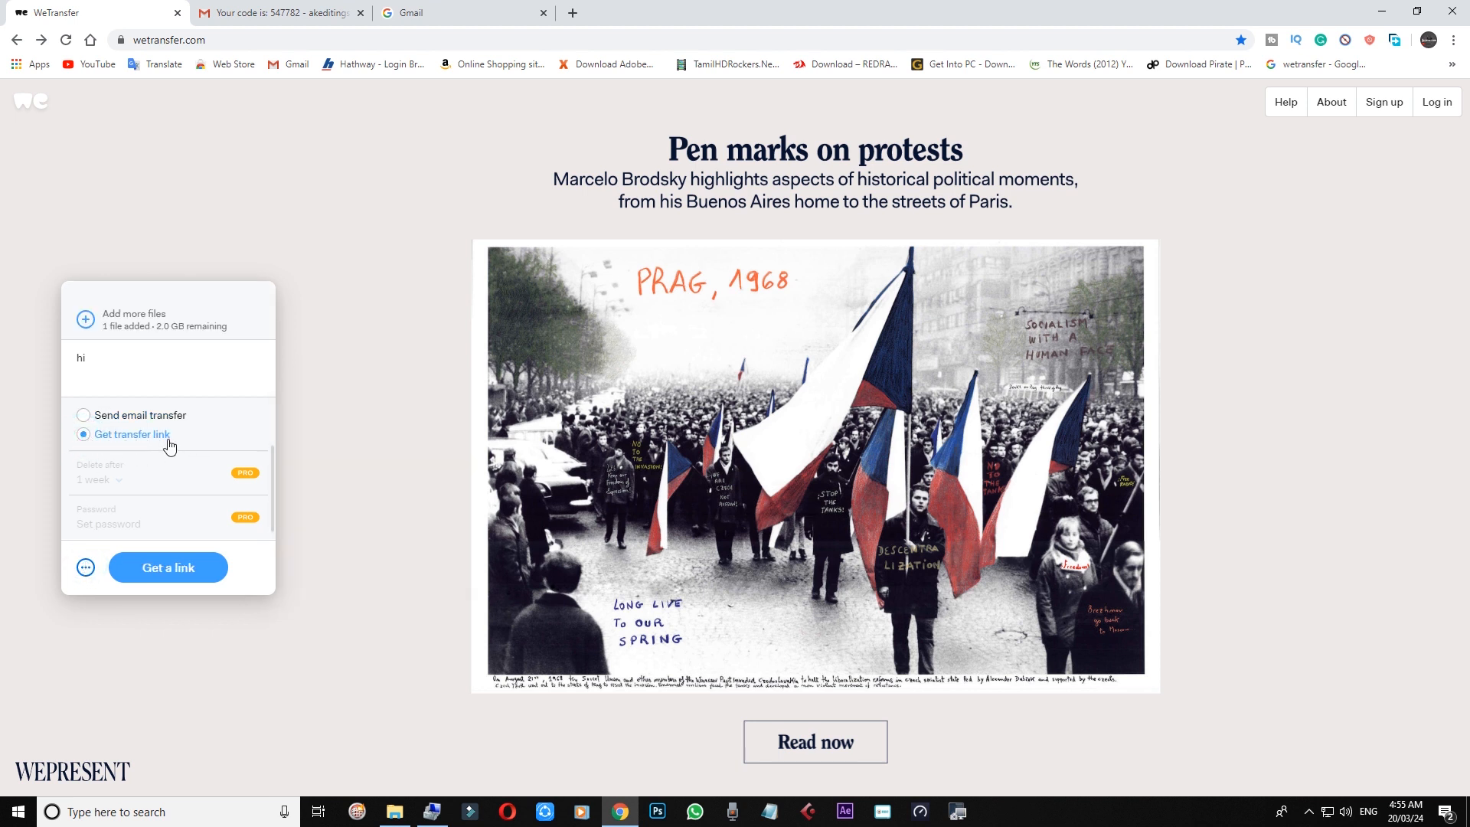
Step: Upload IMG_0376.CR2 as a link transfer, copy its download link, and open a new tab
{"action": "left_click", "coordinate": [170, 569]}
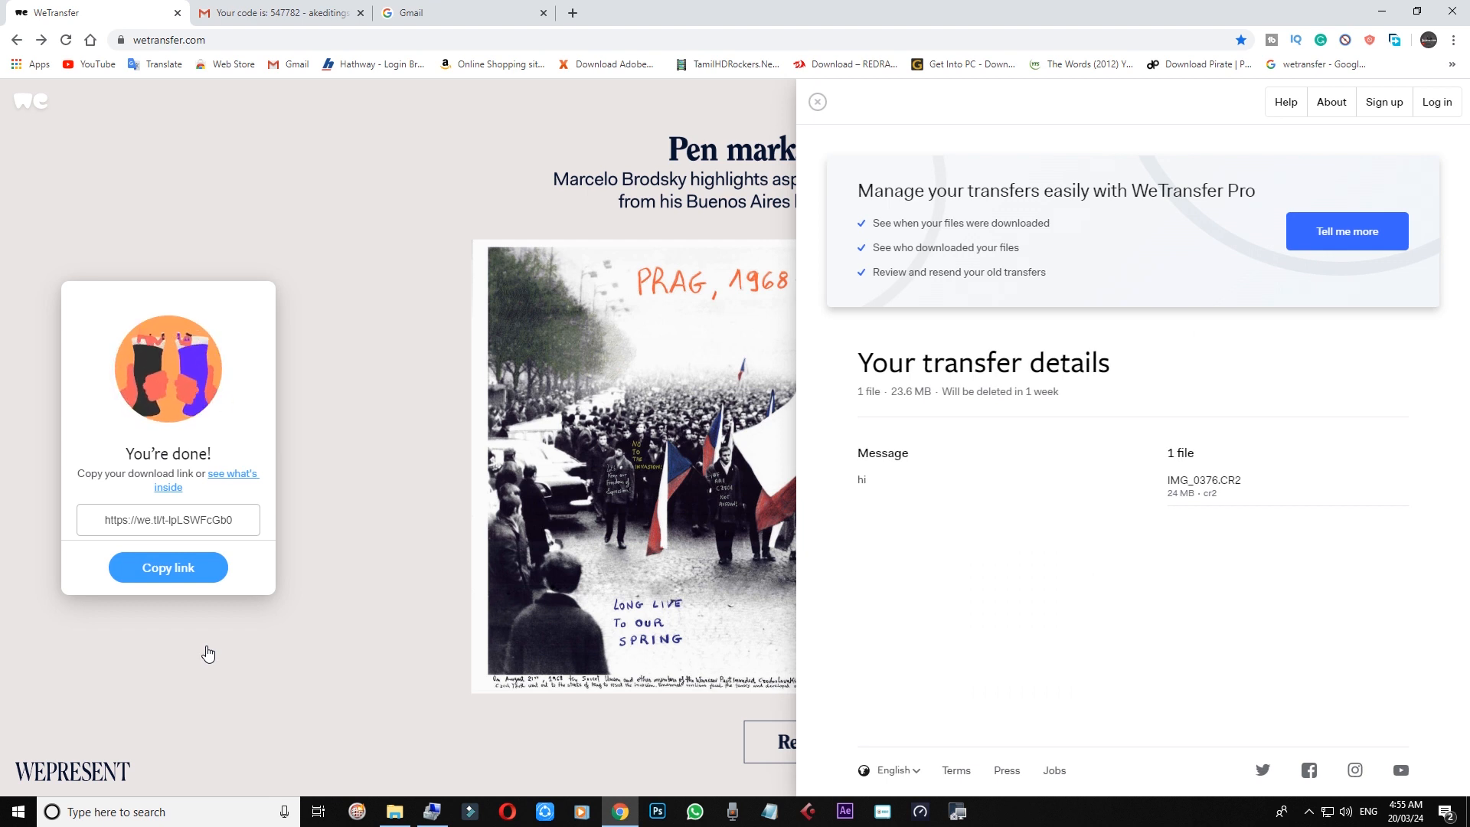
{"action": "left_click", "coordinate": [105, 520]}
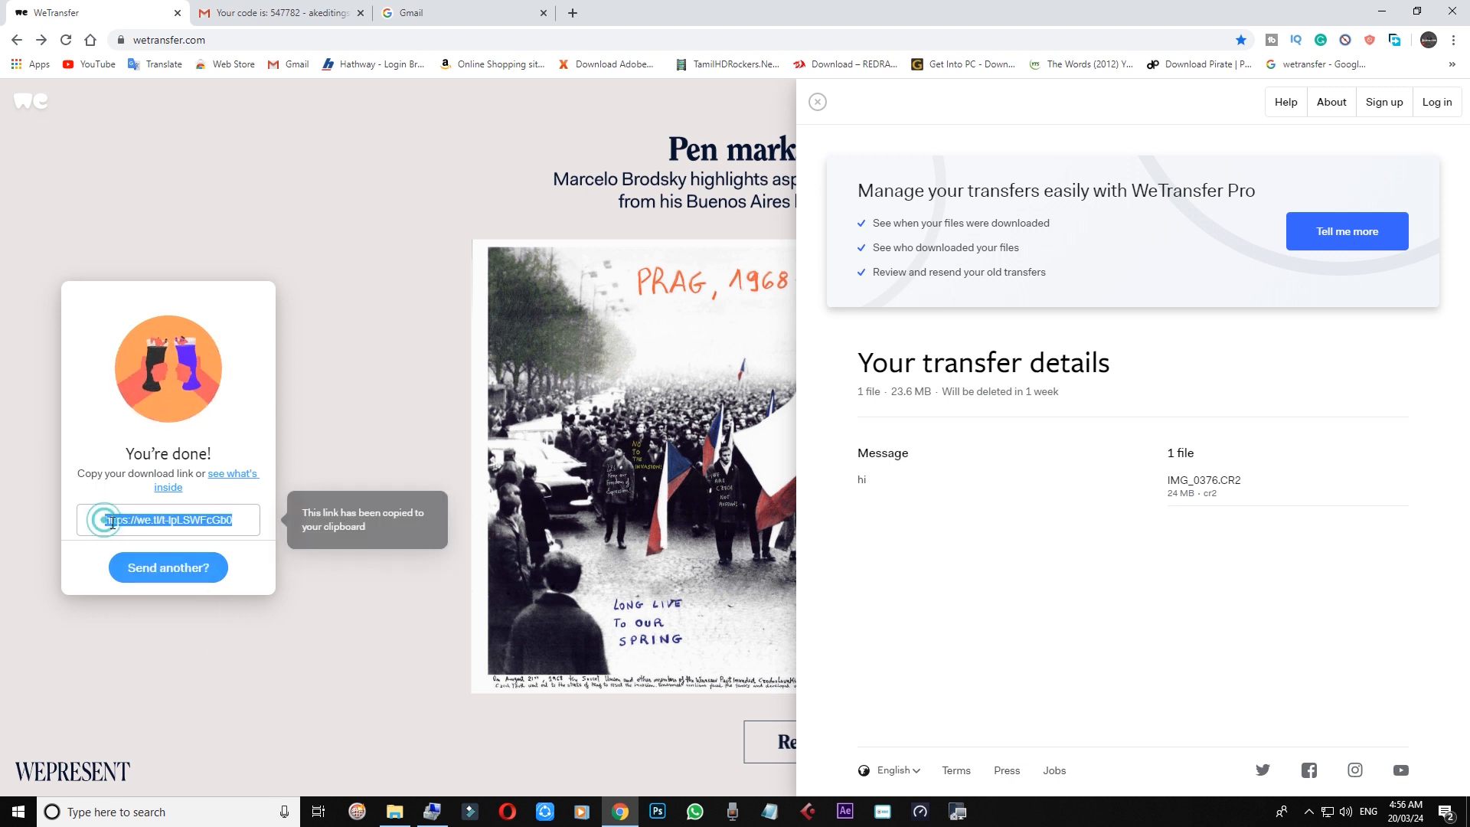
{"action": "right_click", "coordinate": [212, 523]}
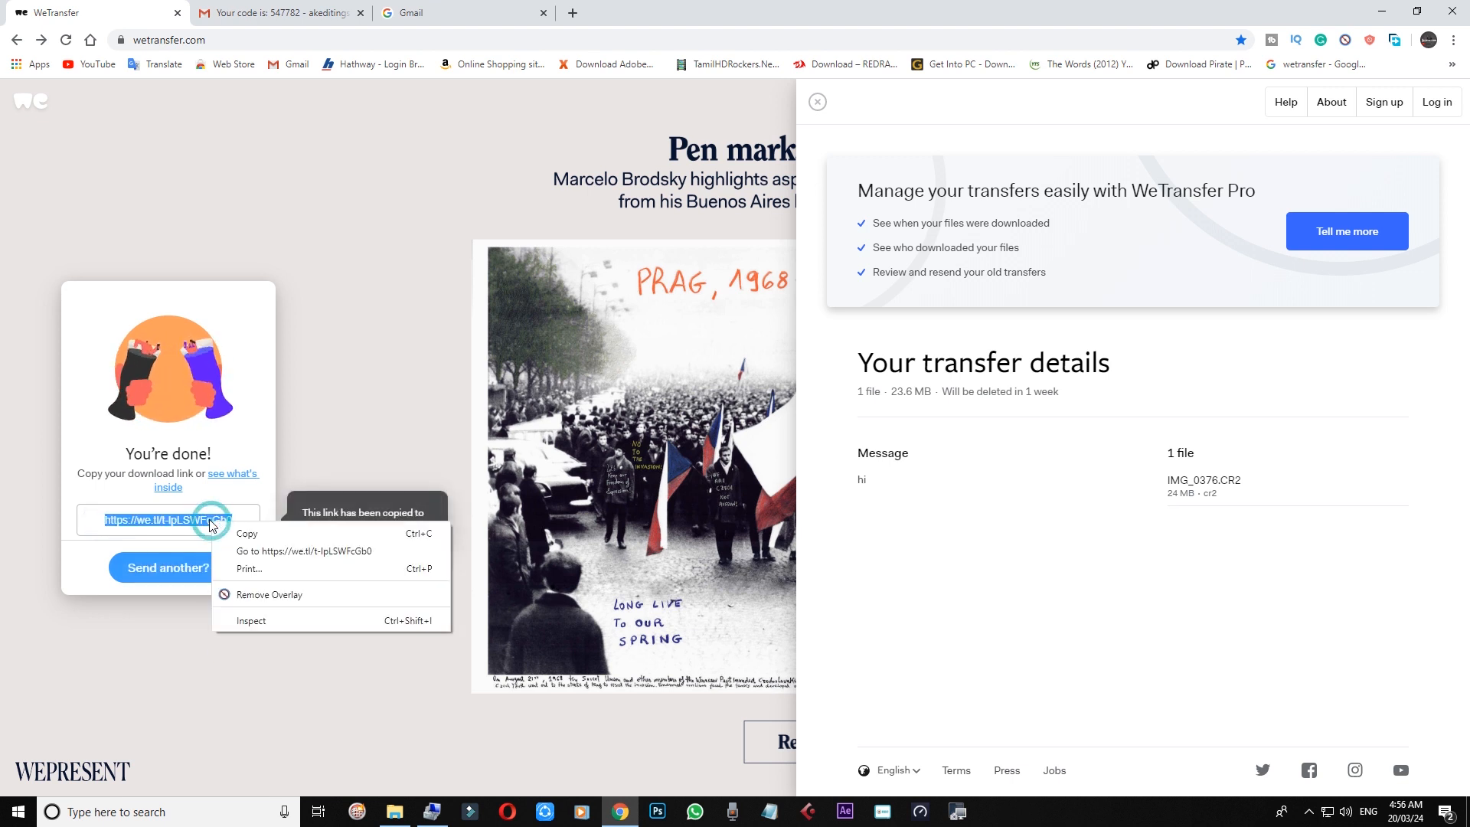
{"action": "left_click", "coordinate": [258, 533]}
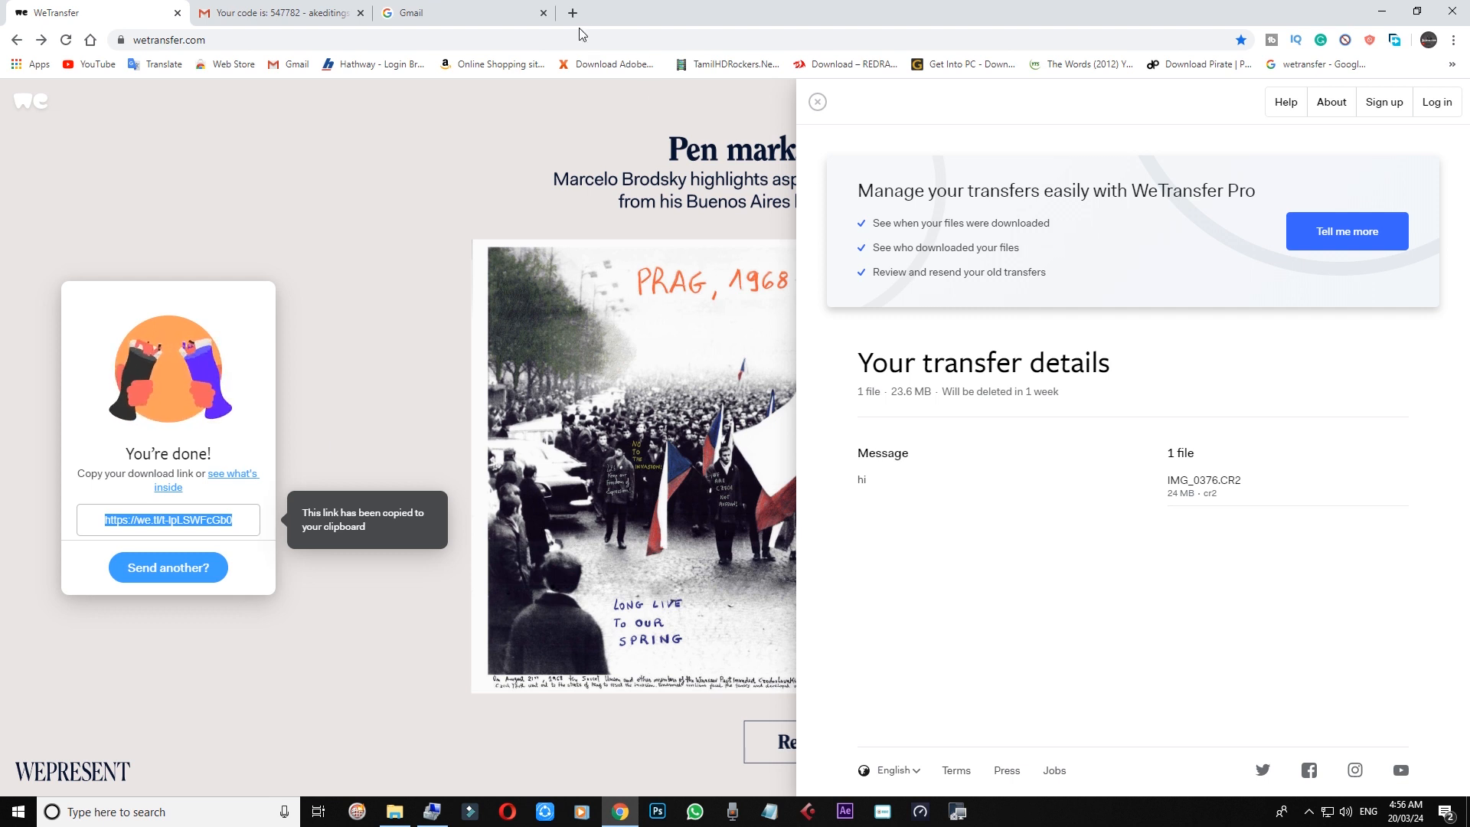
{"action": "key", "text": "ctrl+t"}
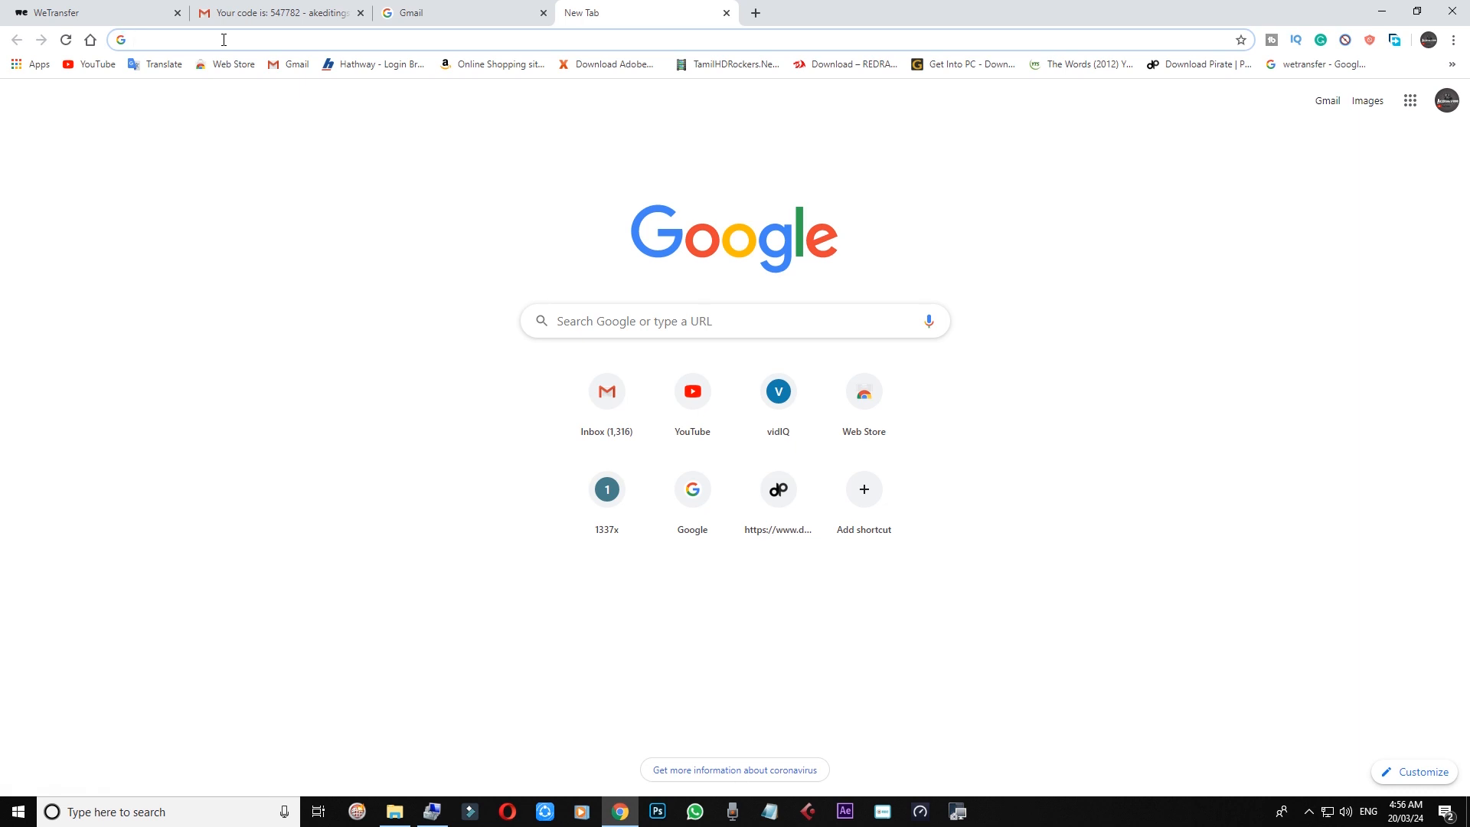
Step: Paste the copied we.tl link into a new Chrome tab's address bar and load it
{"action": "right_click", "coordinate": [224, 39]}
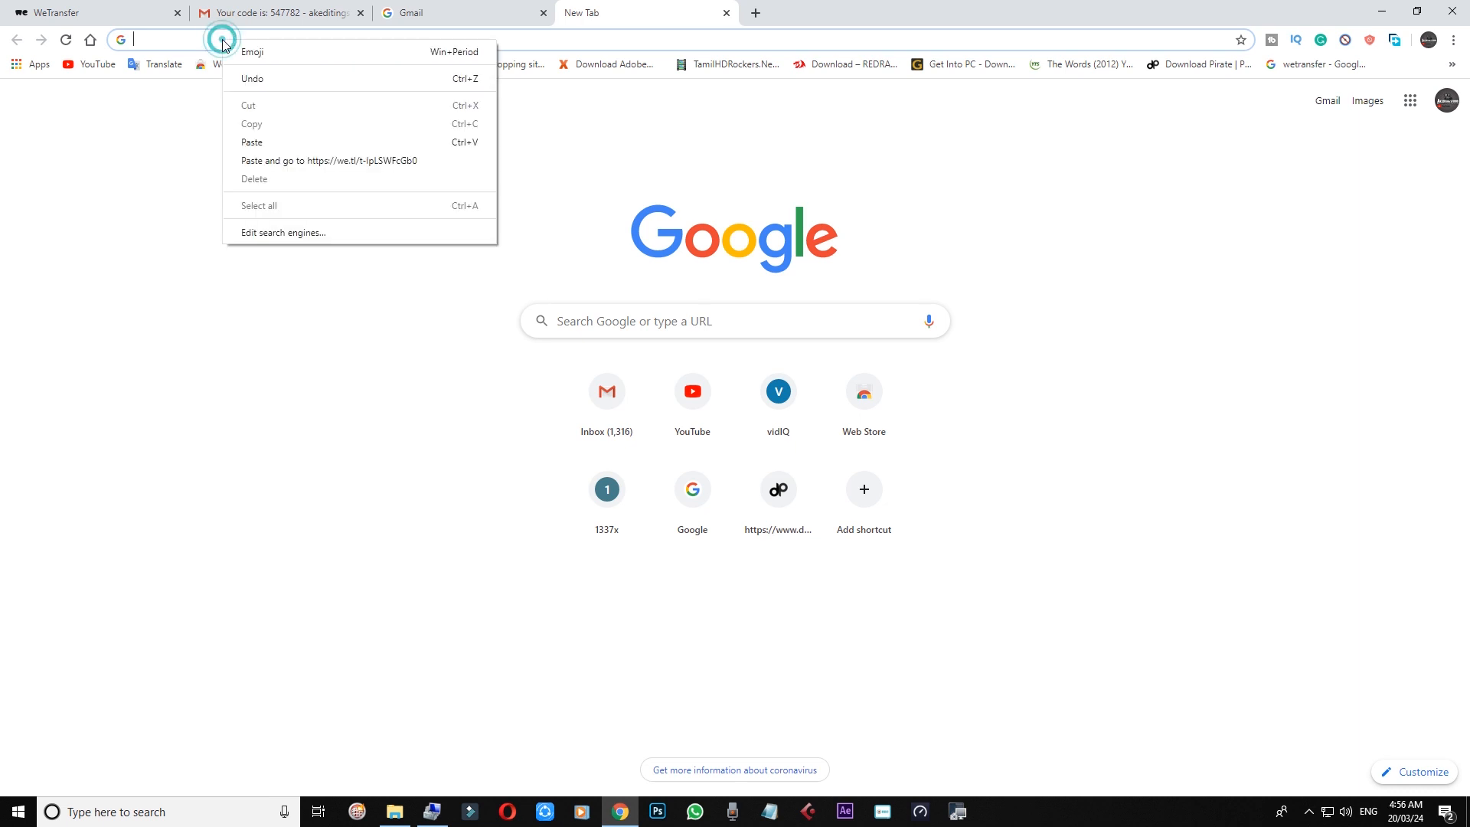
{"action": "left_click", "coordinate": [252, 142]}
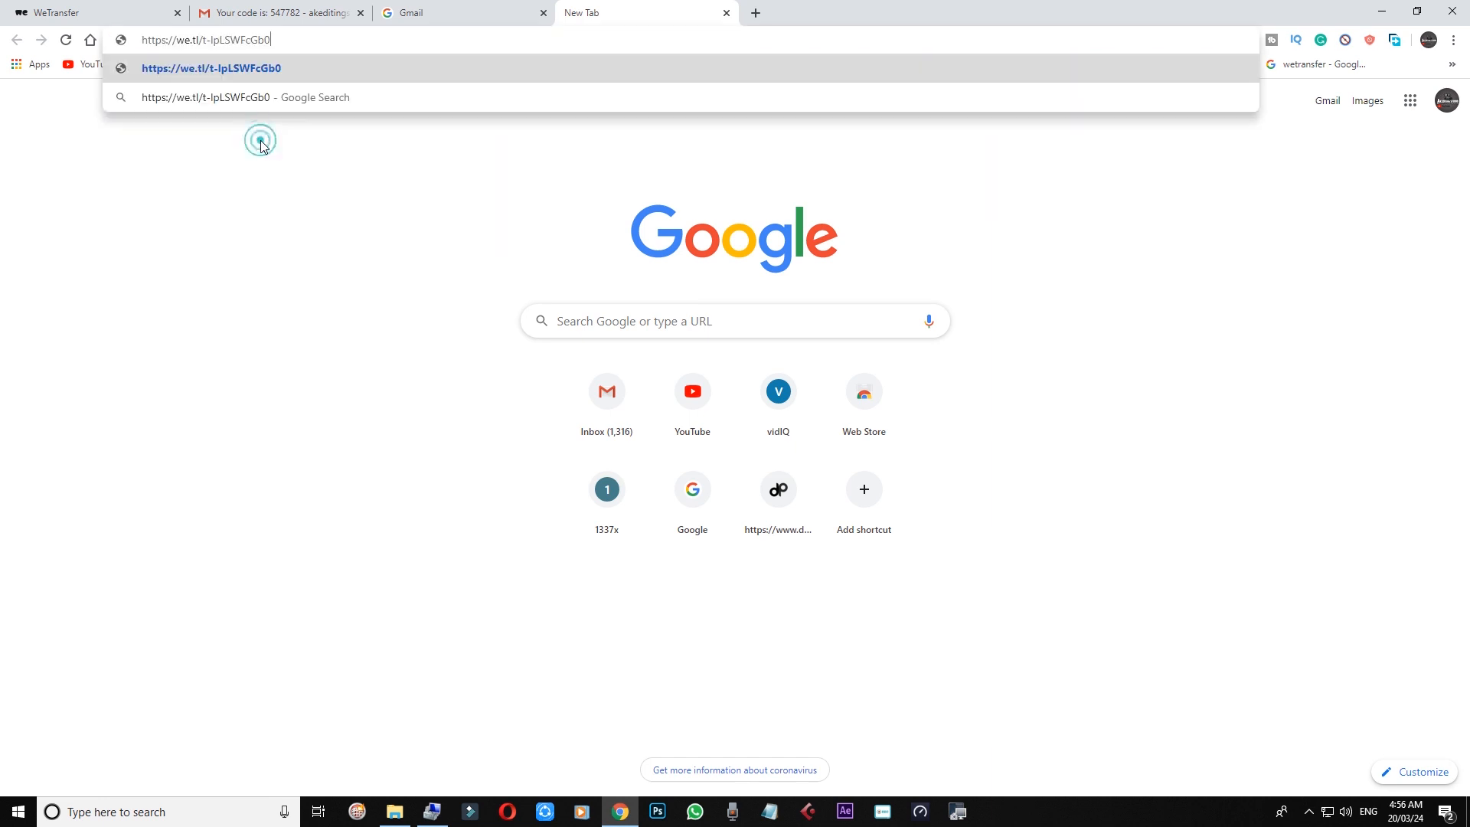
{"action": "key", "text": "Return"}
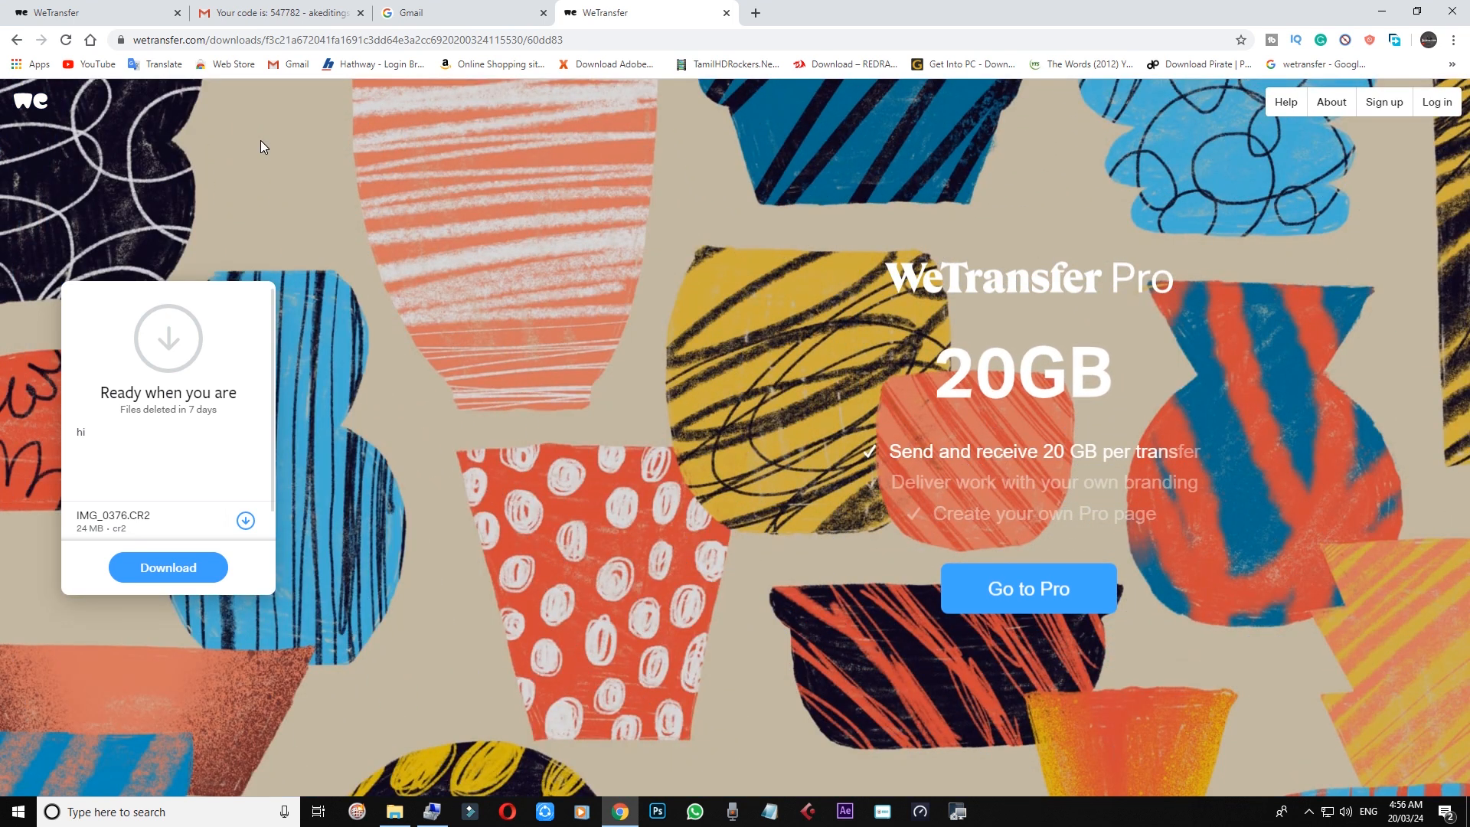
Step: Start the IMG_0376.CR2 download, dismissing the Free Download Manager prompt and the Save As dialog
{"action": "left_click", "coordinate": [166, 568]}
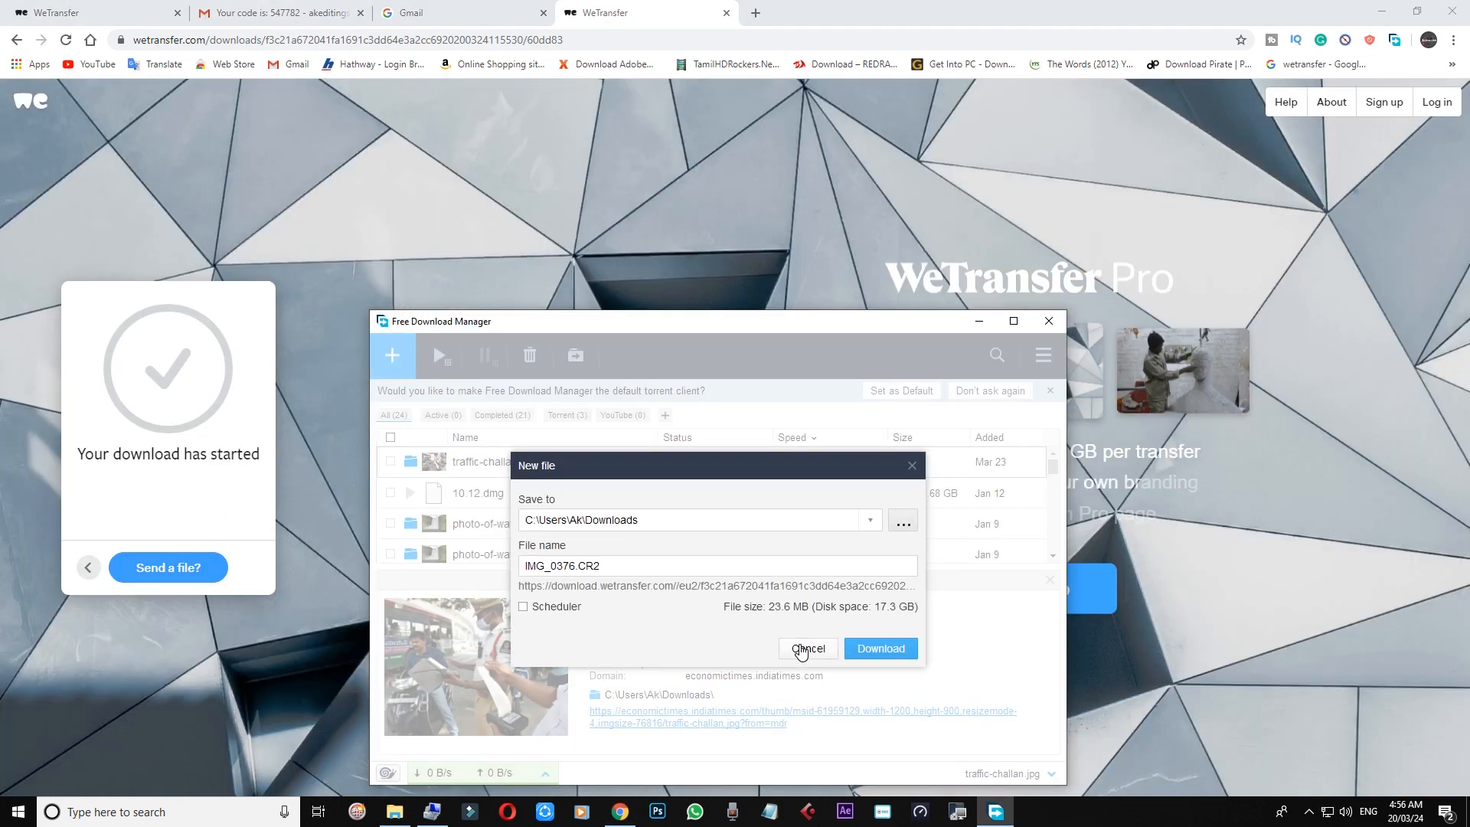
{"action": "left_click", "coordinate": [805, 648]}
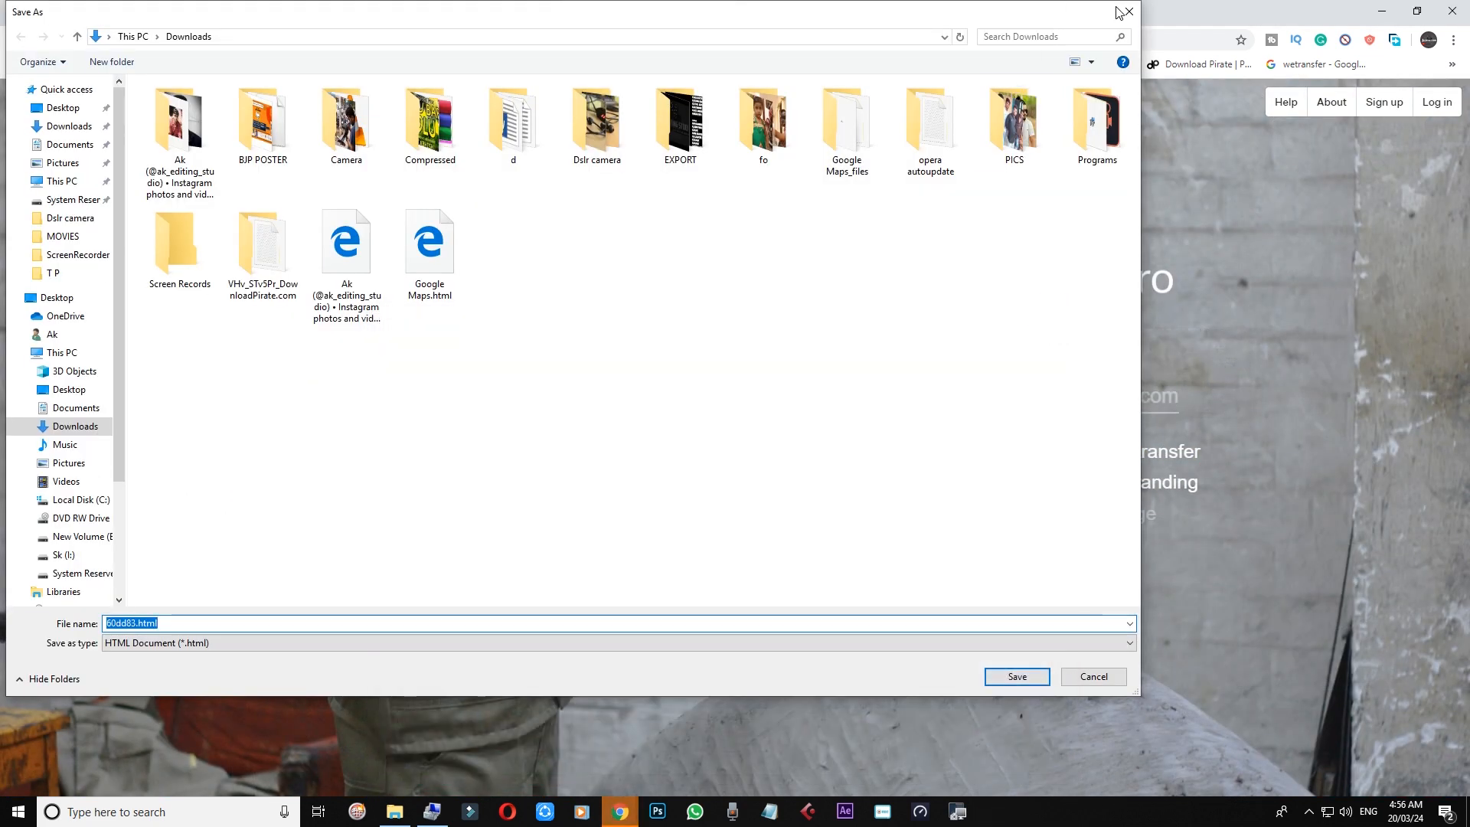
{"action": "left_click", "coordinate": [1129, 11]}
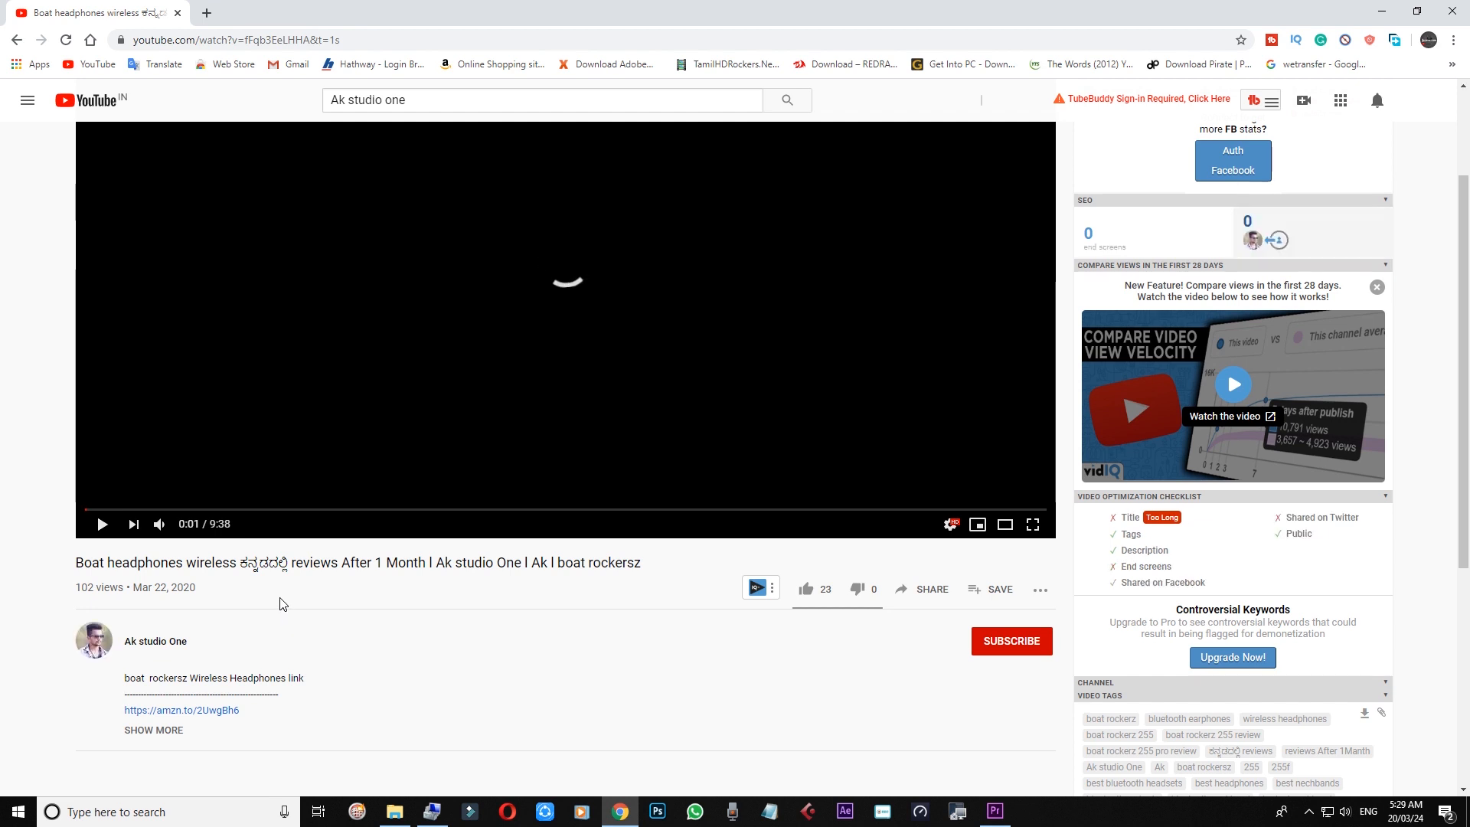
Step: Like the Boat headphones review video, subscribe to its channel, and set notifications to All
{"action": "left_click", "coordinate": [804, 591]}
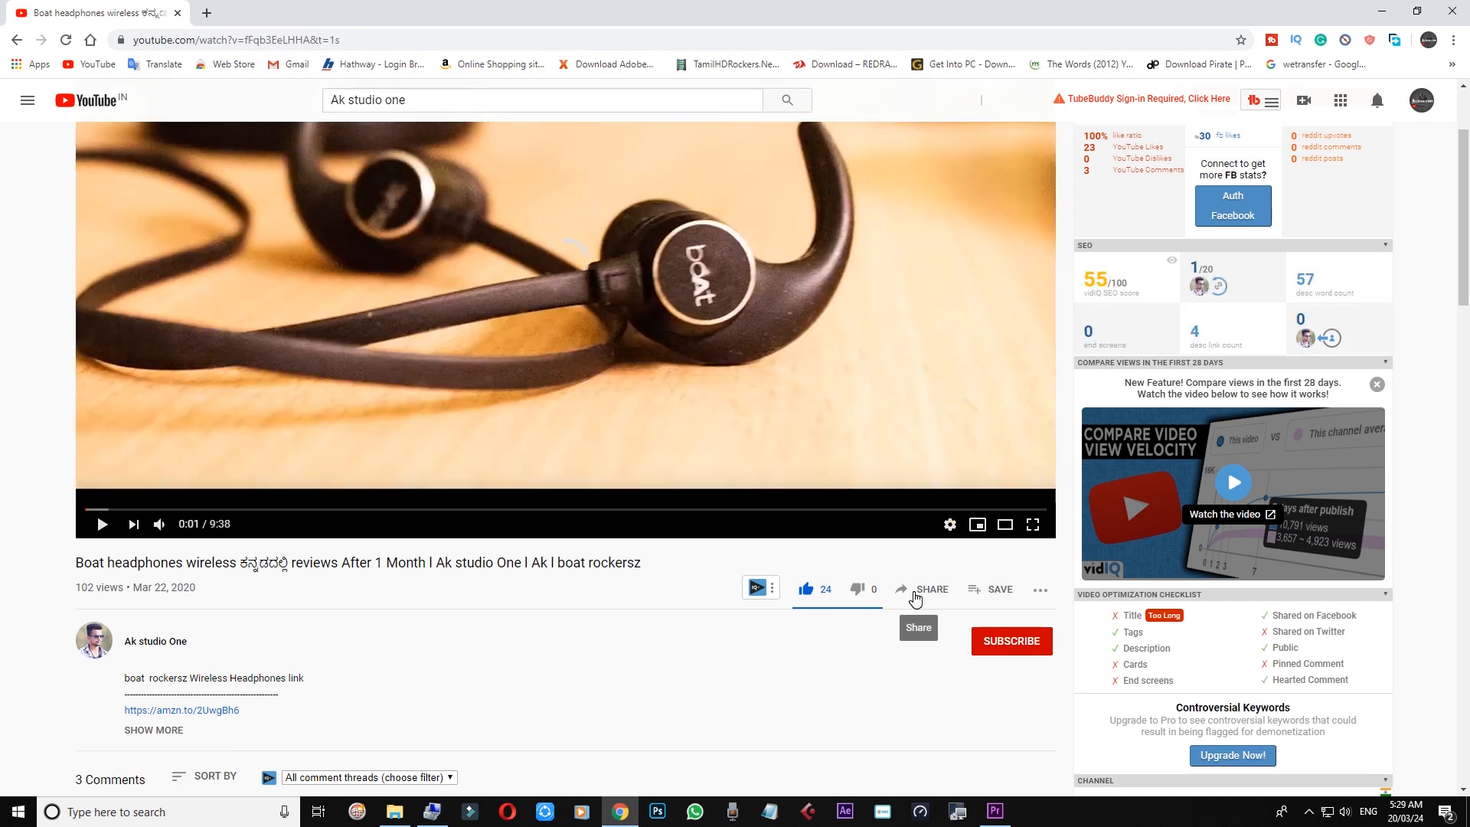
{"action": "left_click", "coordinate": [994, 649]}
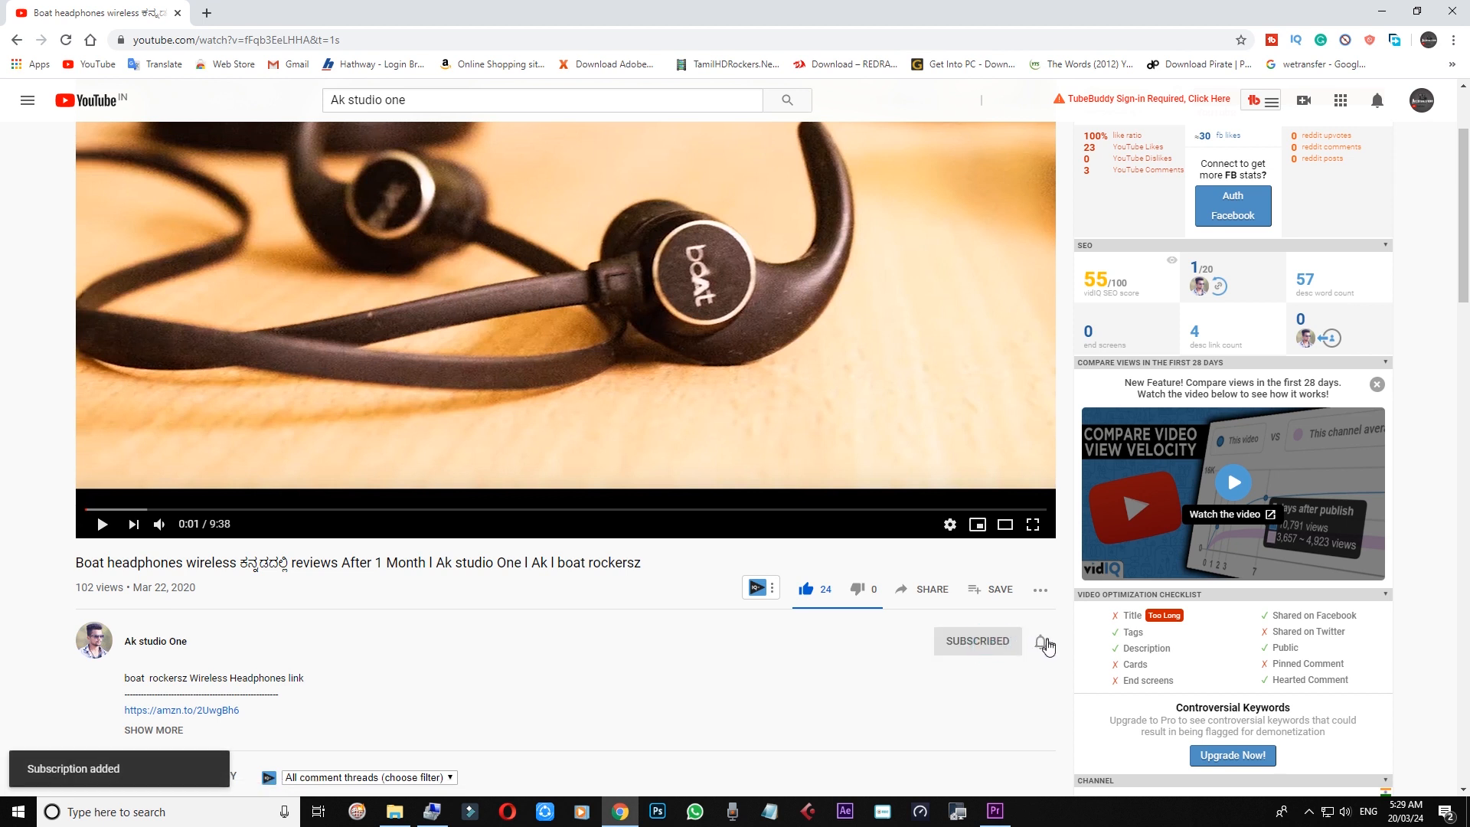
{"action": "left_click", "coordinate": [1043, 643]}
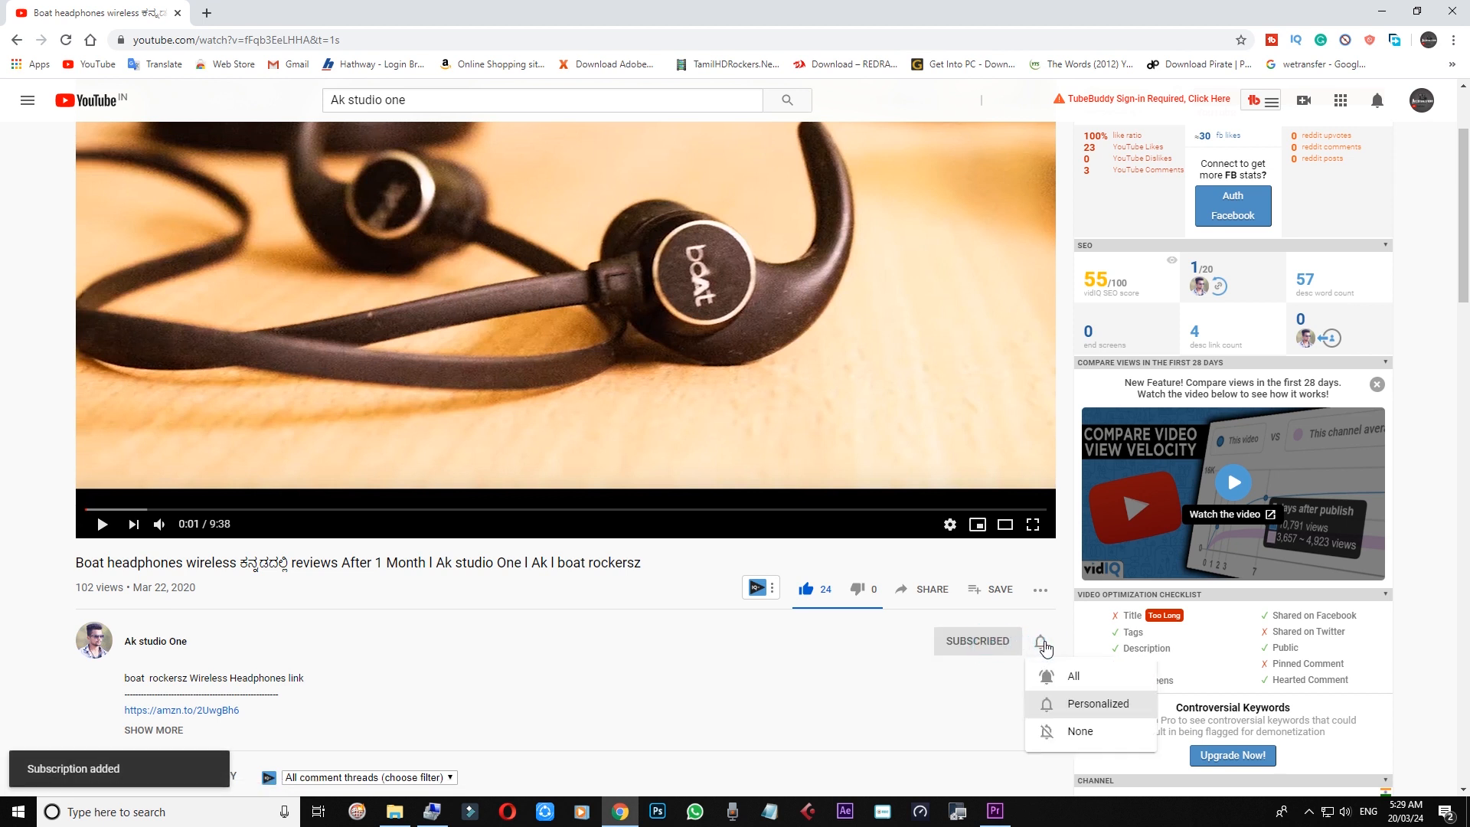
{"action": "left_click", "coordinate": [1075, 678]}
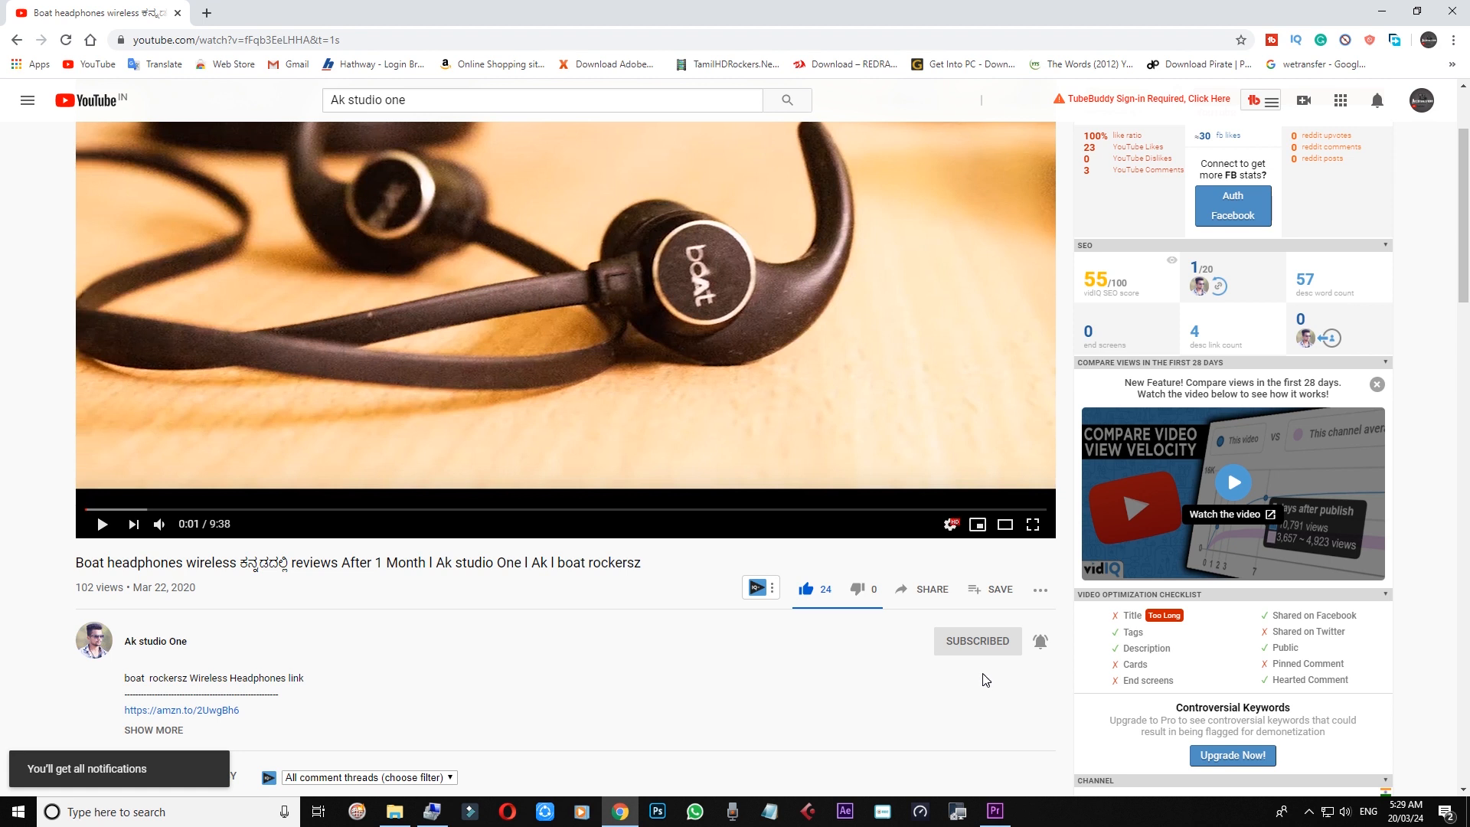